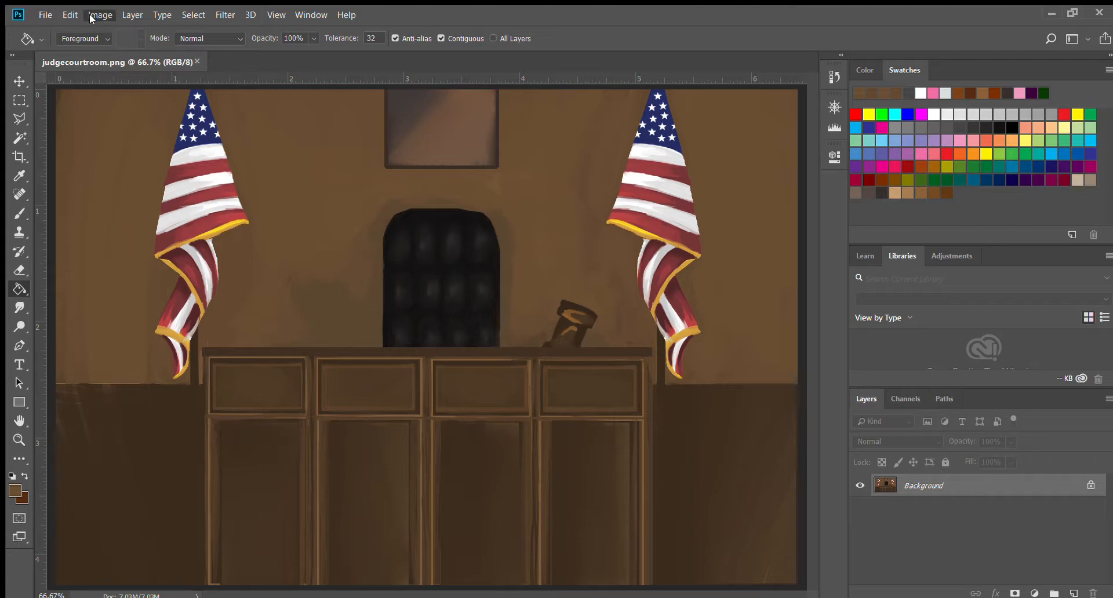
Examine the flags and judge's bench of the courtroom painting up close at 100% zoom.
{"action": "left_click", "coordinate": [18, 138]}
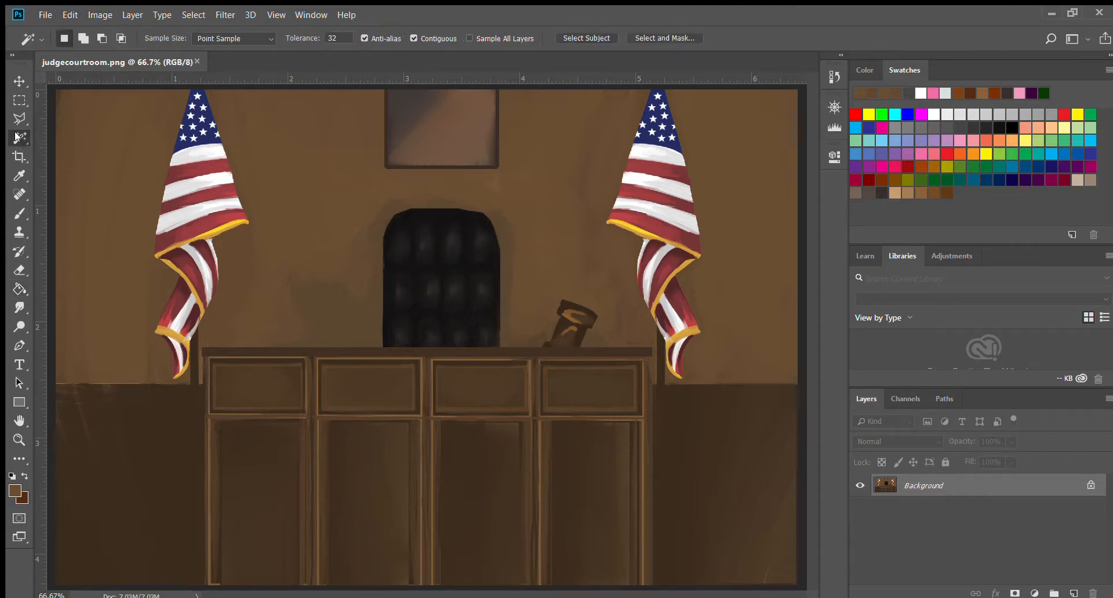
{"action": "key", "text": "ctrl+plus"}
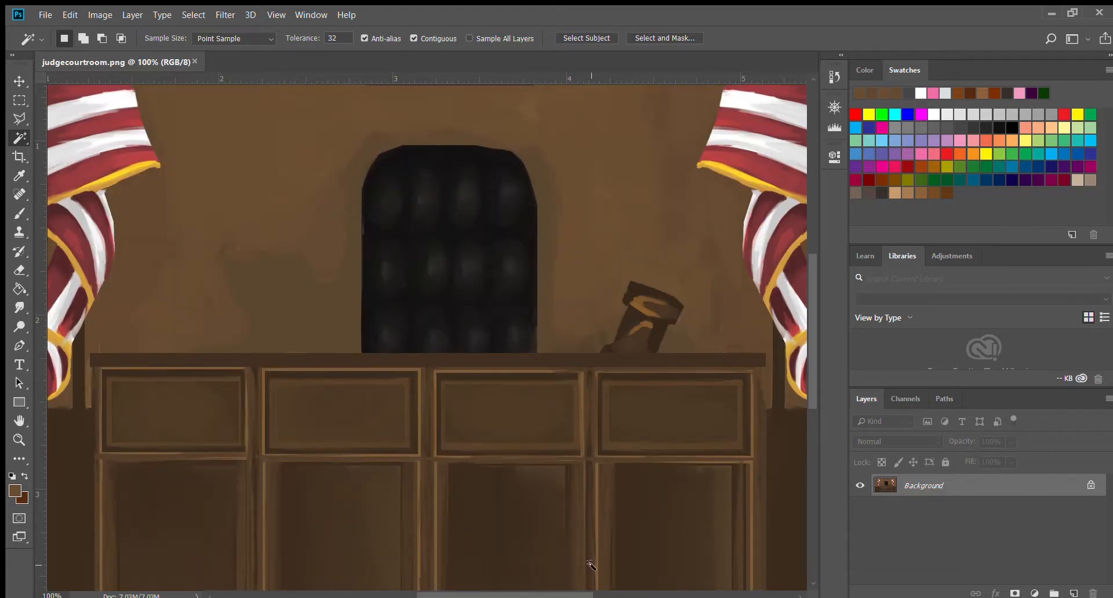
{"action": "left_click_drag", "start_coordinate": [567, 596], "coordinate": [568, 493]}
{"action": "left_click_drag", "start_coordinate": [548, 596], "coordinate": [621, 551]}
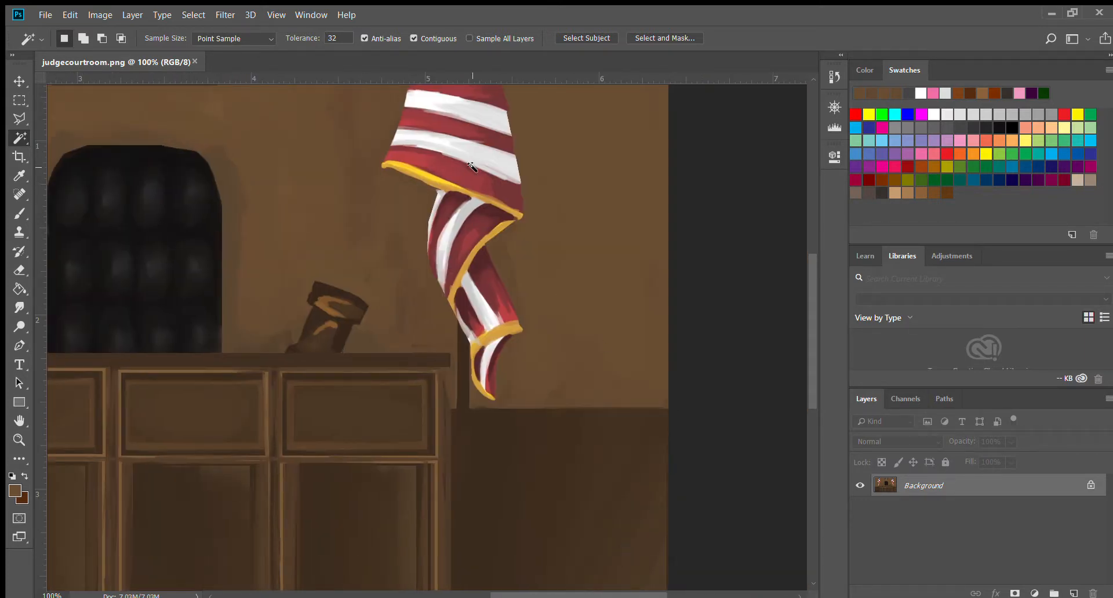
{"action": "scroll", "coordinate": [468, 215], "scroll_direction": "up", "scroll_amount": 4}
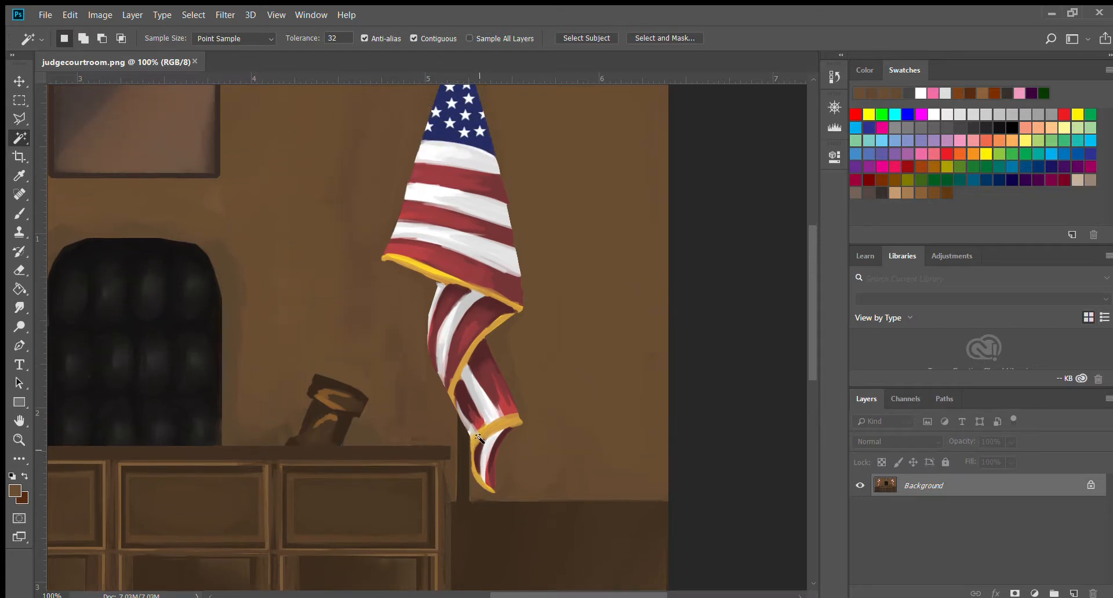
{"action": "scroll", "coordinate": [478, 439], "scroll_direction": "up", "scroll_amount": 1}
{"action": "left_click_drag", "start_coordinate": [658, 595], "coordinate": [710, 481]}
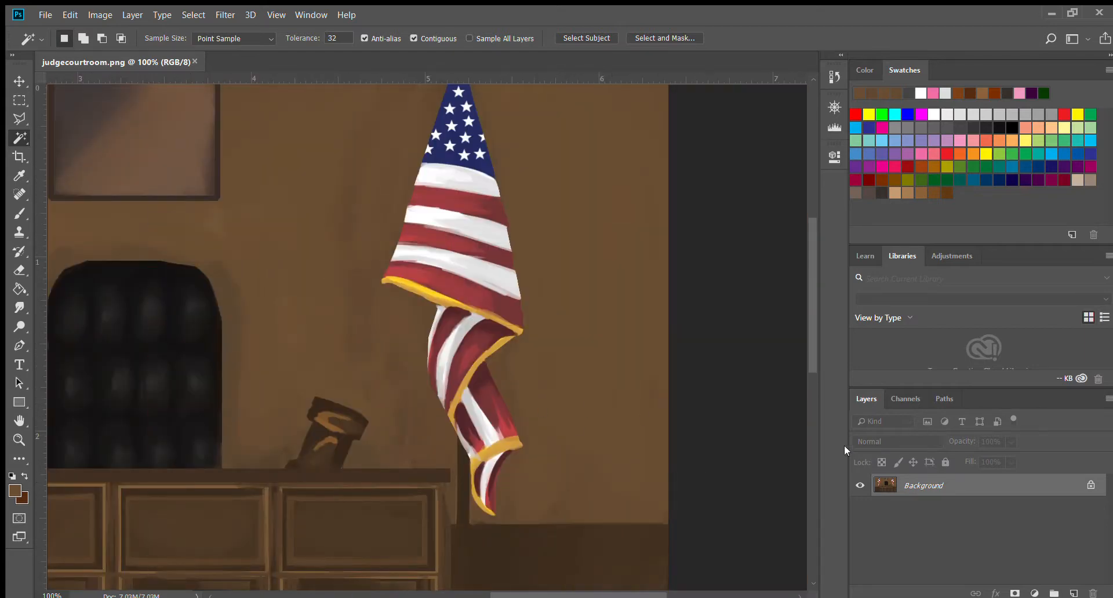
{"action": "left_click_drag", "start_coordinate": [672, 594], "coordinate": [426, 492]}
{"action": "left_click_drag", "start_coordinate": [534, 494], "coordinate": [509, 594]}
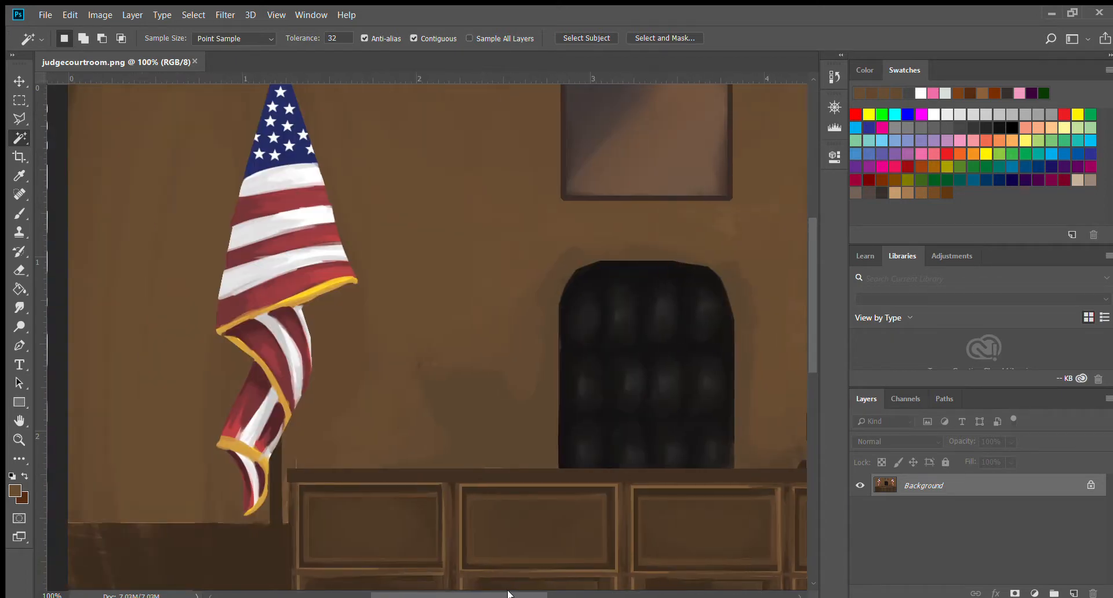
Outline the left flag with a Polygonal Lasso selection and unlock the background into a normal layer.
{"action": "key", "text": "l"}
{"action": "scroll", "coordinate": [255, 216], "scroll_direction": "up", "scroll_amount": 2}
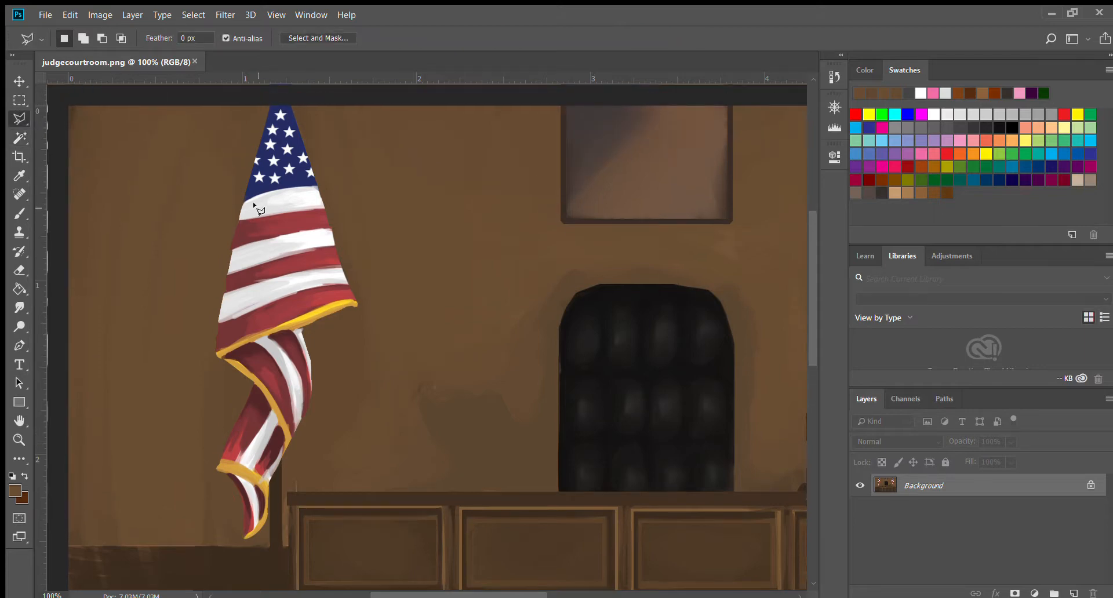
{"action": "left_click", "coordinate": [247, 99]}
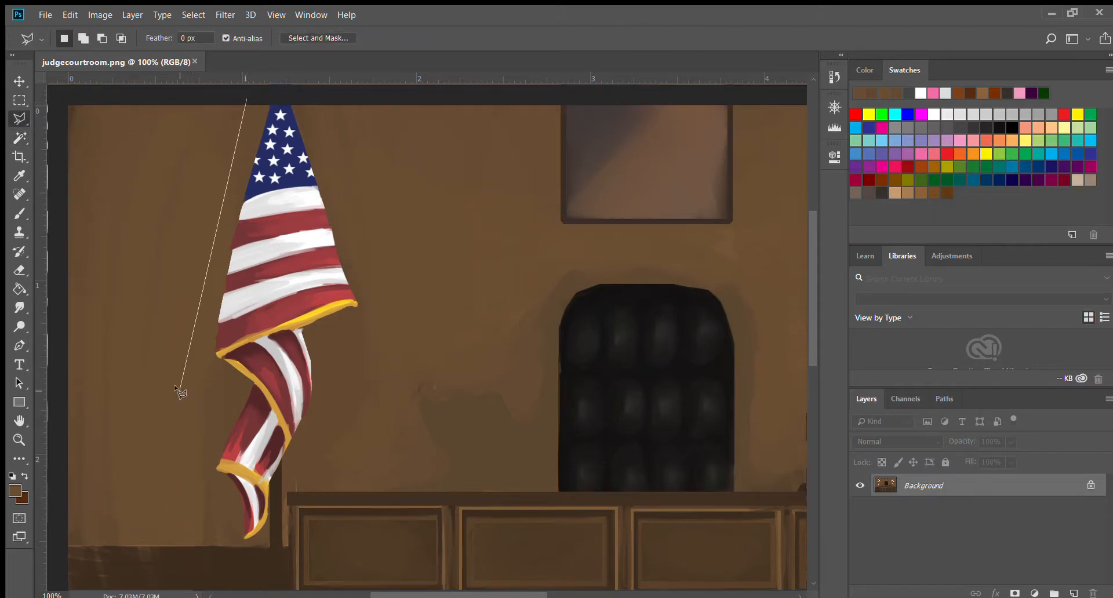
{"action": "left_click", "coordinate": [212, 531]}
{"action": "left_click", "coordinate": [259, 582]}
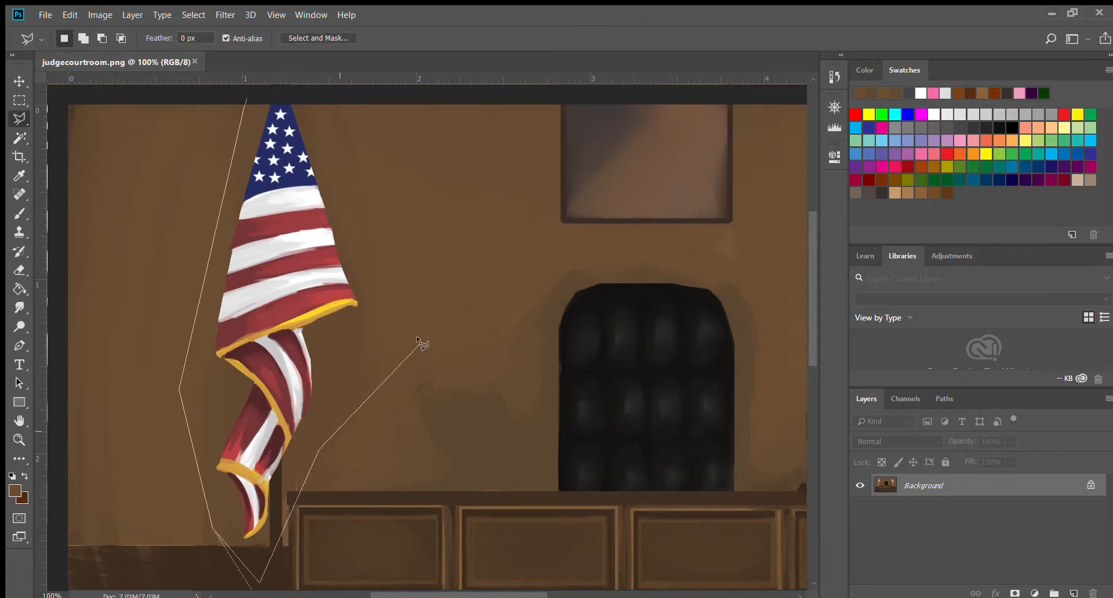
{"action": "left_click", "coordinate": [441, 252]}
{"action": "double_click", "coordinate": [330, 100]}
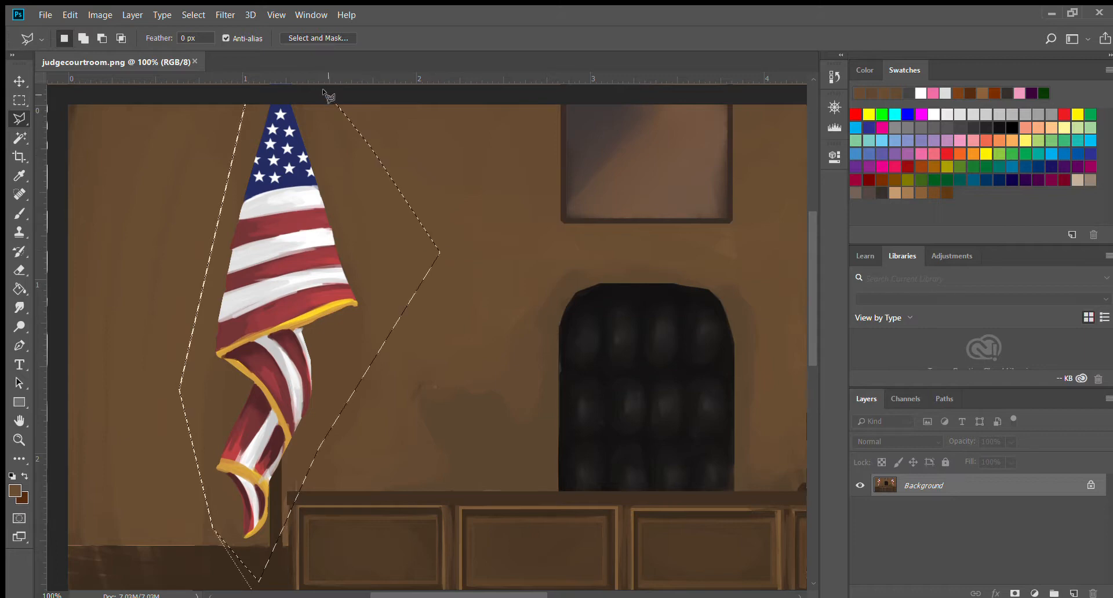
{"action": "left_click", "coordinate": [1091, 485]}
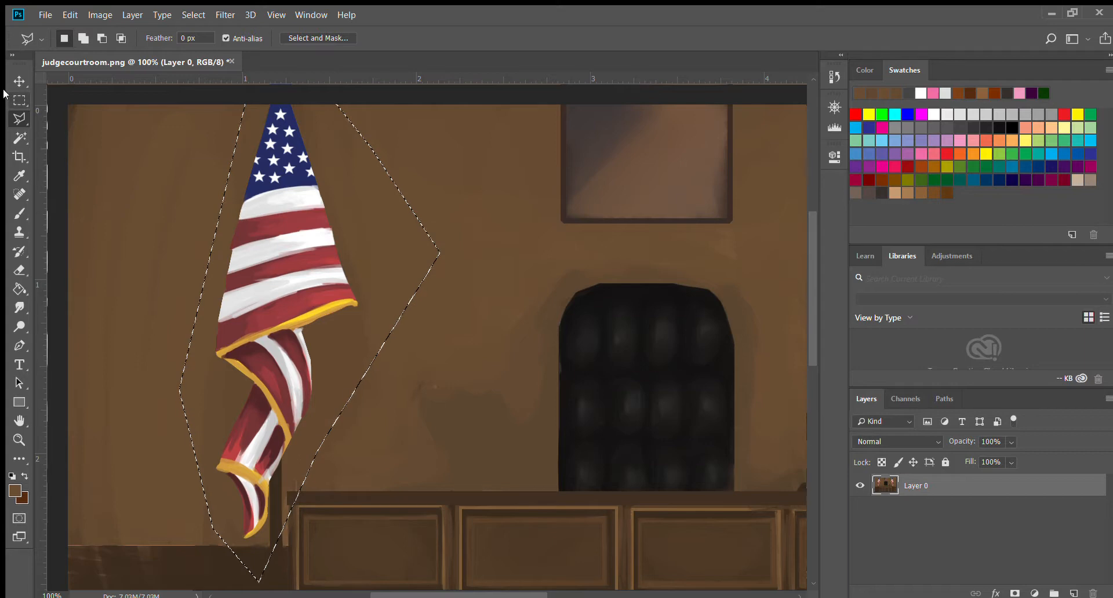
Try moving the selected flag area to the right with the Move tool, then undo it.
{"action": "left_click", "coordinate": [19, 82]}
{"action": "left_click_drag", "start_coordinate": [333, 266], "coordinate": [423, 270]}
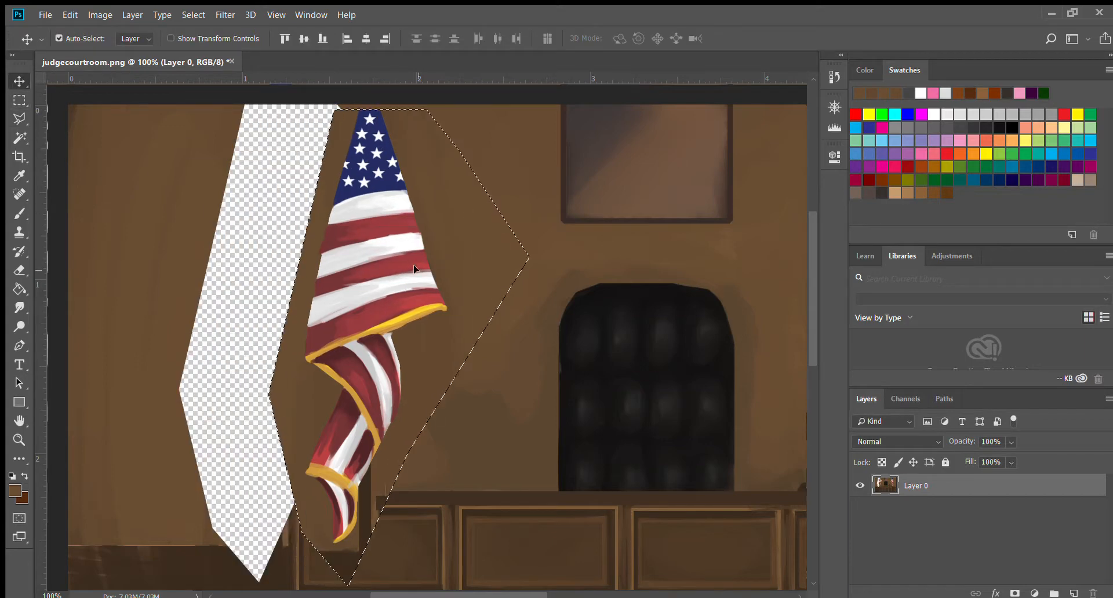
{"action": "key", "text": "ctrl+z"}
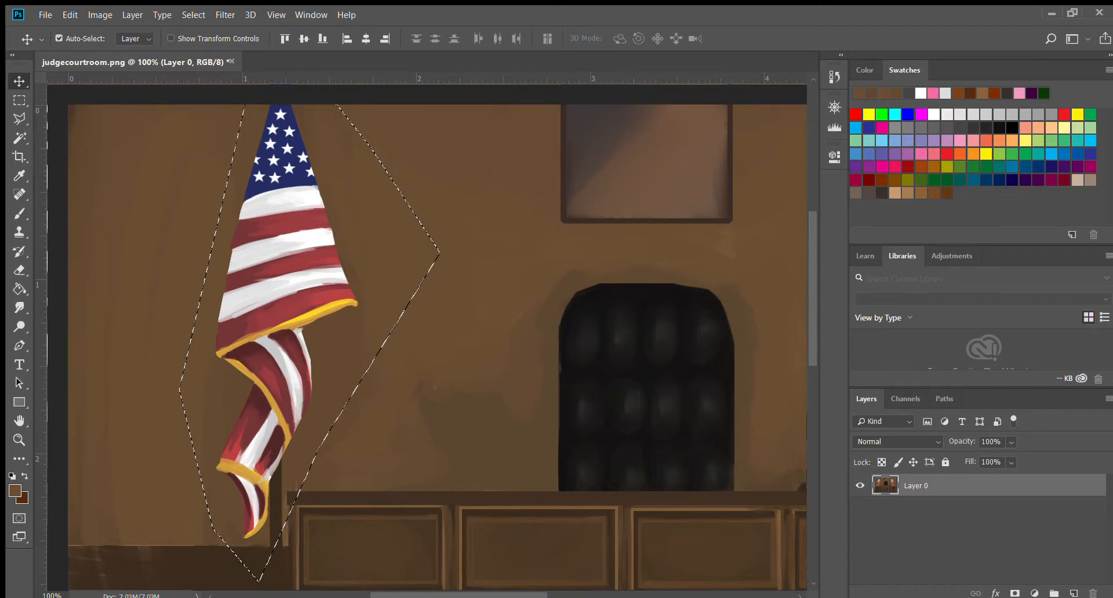
Clear the current flag selection.
{"action": "left_click_drag", "start_coordinate": [507, 595], "coordinate": [595, 573]}
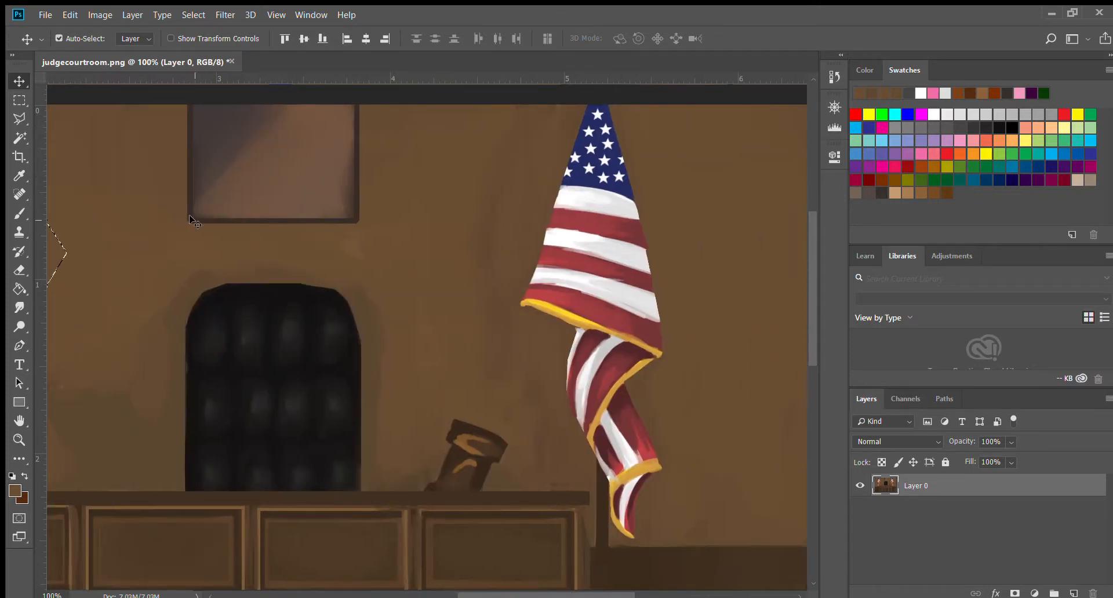
{"action": "scroll", "coordinate": [200, 243], "scroll_direction": "up", "scroll_amount": 2}
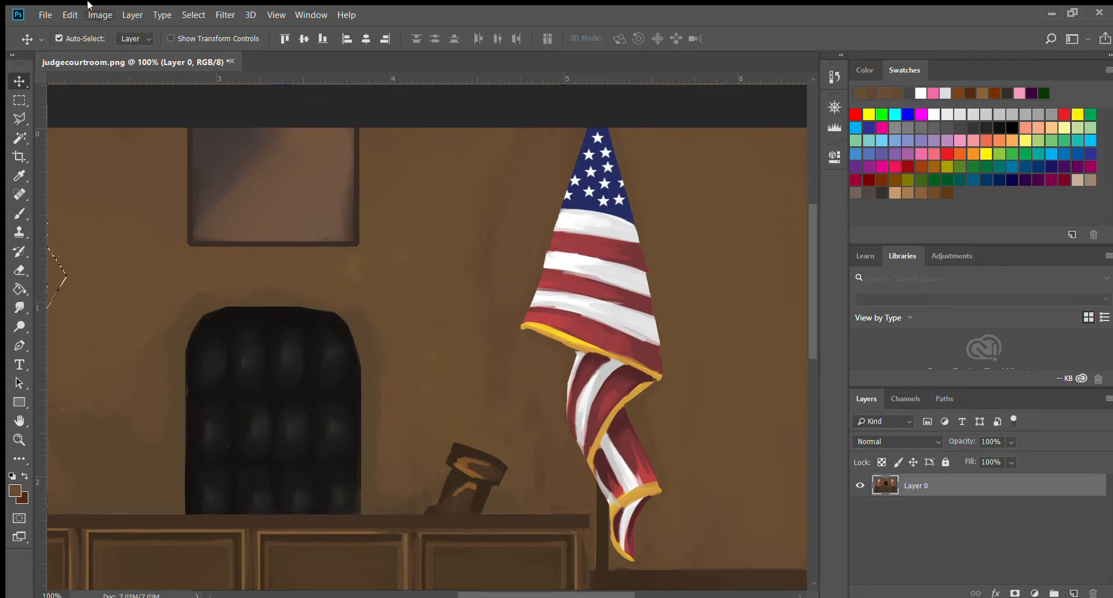
{"action": "left_click", "coordinate": [217, 40]}
{"action": "left_click_drag", "start_coordinate": [513, 596], "coordinate": [500, 490]}
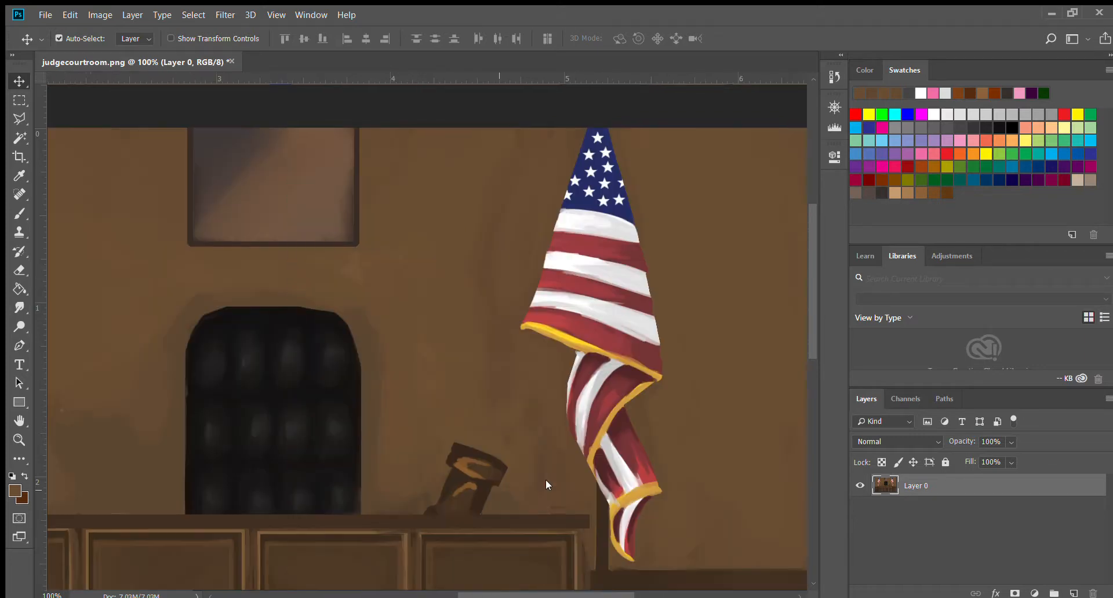
{"action": "left_click_drag", "start_coordinate": [513, 596], "coordinate": [437, 564]}
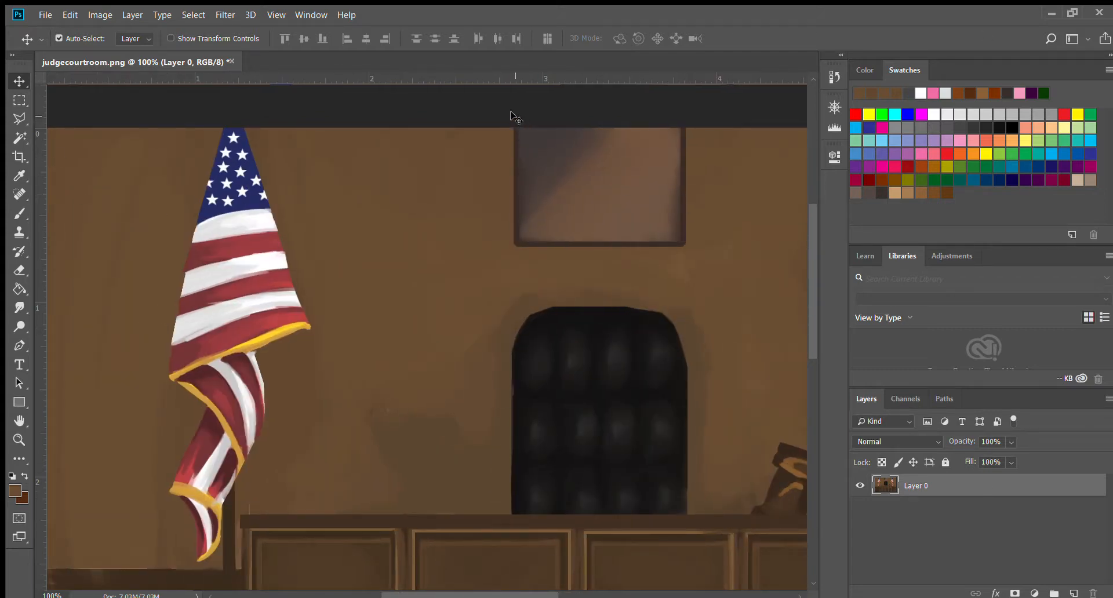
{"action": "left_click_drag", "start_coordinate": [495, 116], "coordinate": [618, 205]}
{"action": "key", "text": "ctrl+d"}
{"action": "left_click", "coordinate": [191, 119]}
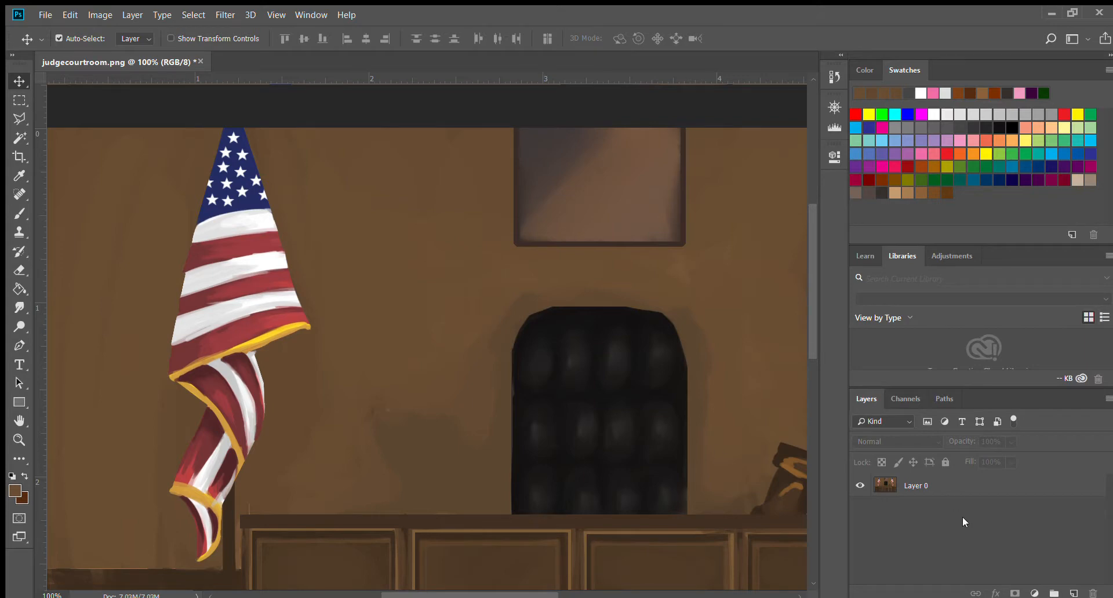
Add an empty layer, try Magic Wand selecting the chair on it, and delete that layer.
{"action": "left_click", "coordinate": [1074, 593]}
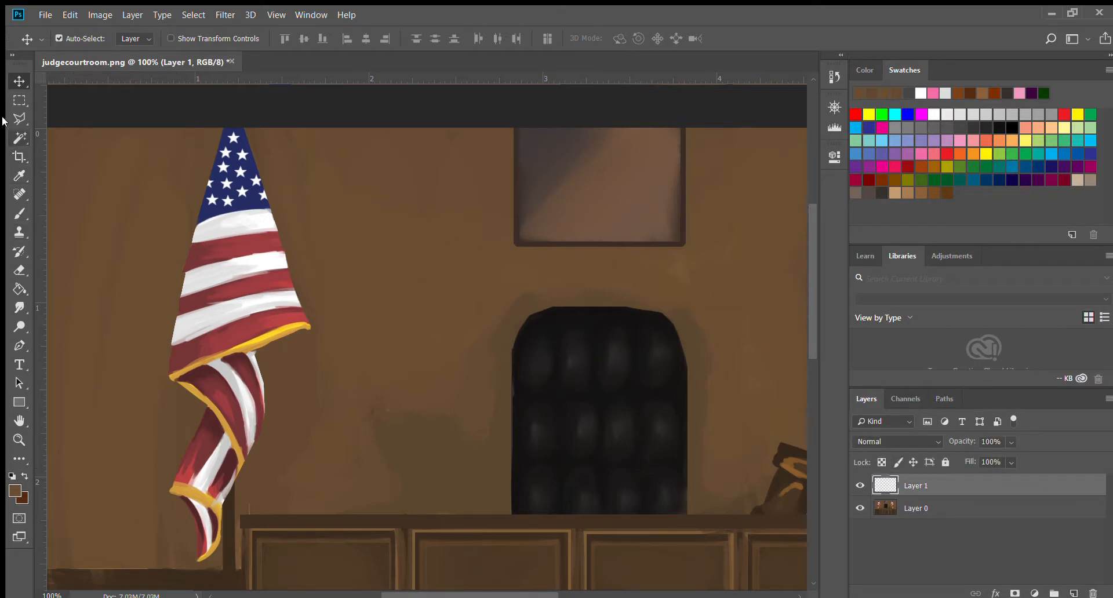
{"action": "left_click", "coordinate": [19, 137]}
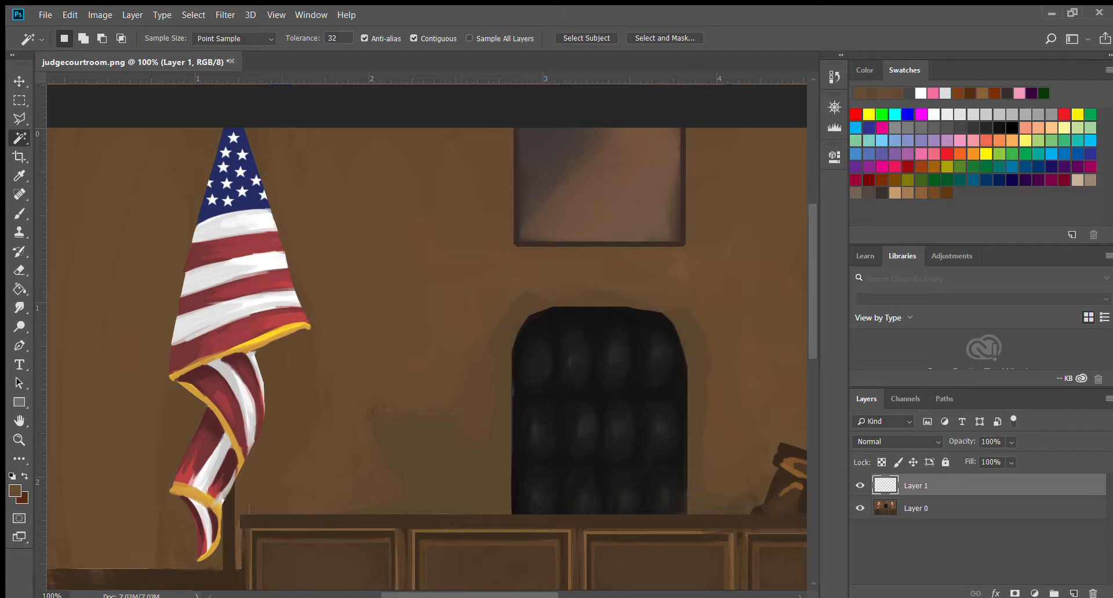
{"action": "left_click_drag", "start_coordinate": [458, 594], "coordinate": [486, 538]}
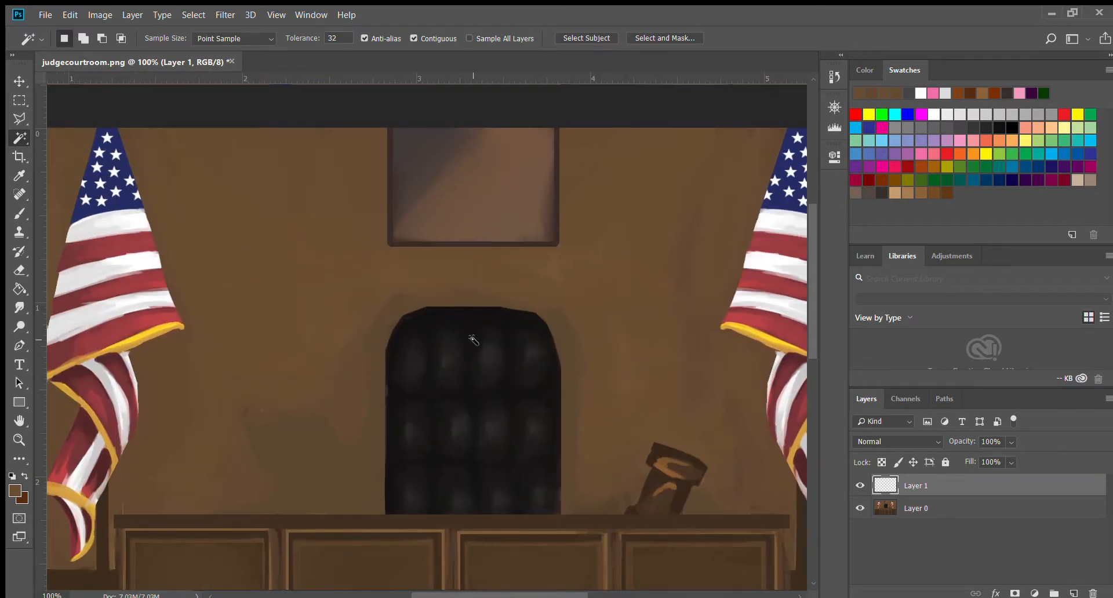
{"action": "left_click", "coordinate": [463, 313]}
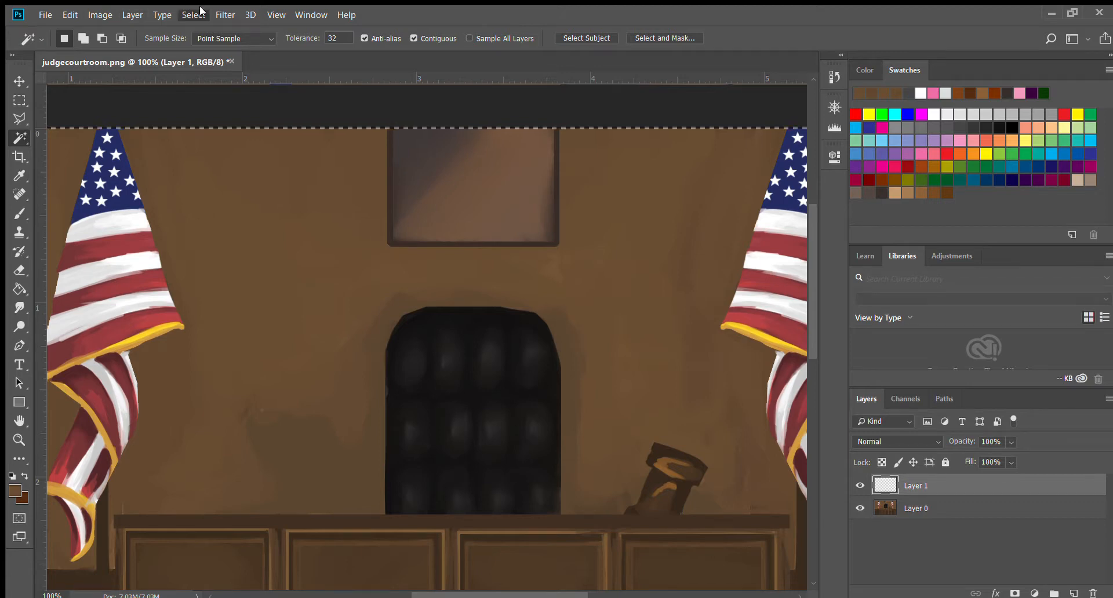
{"action": "key", "text": "ctrl+d"}
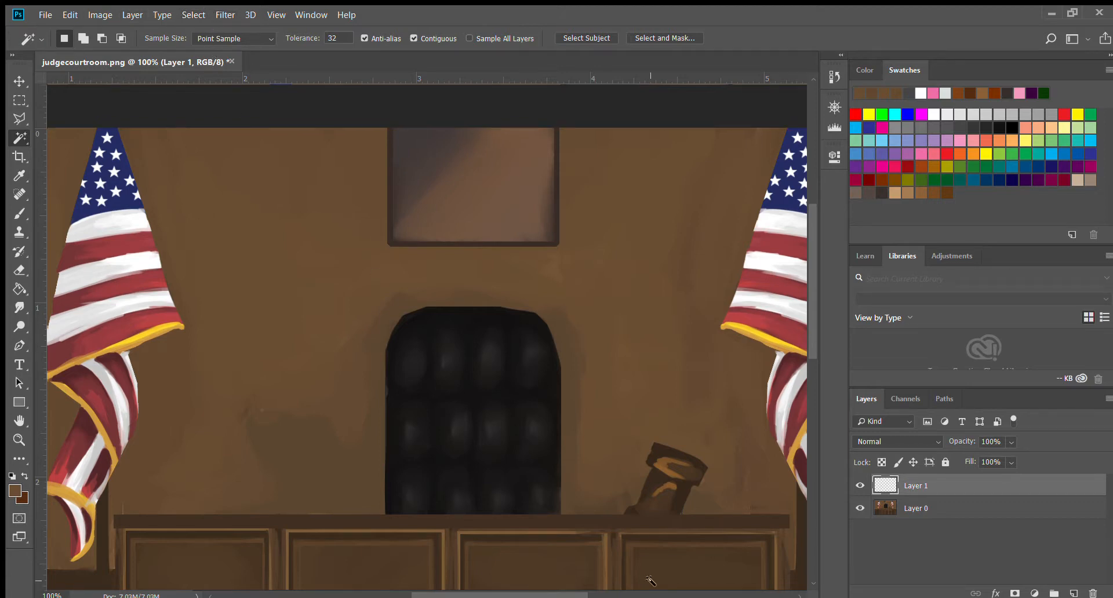
{"action": "left_click", "coordinate": [481, 337]}
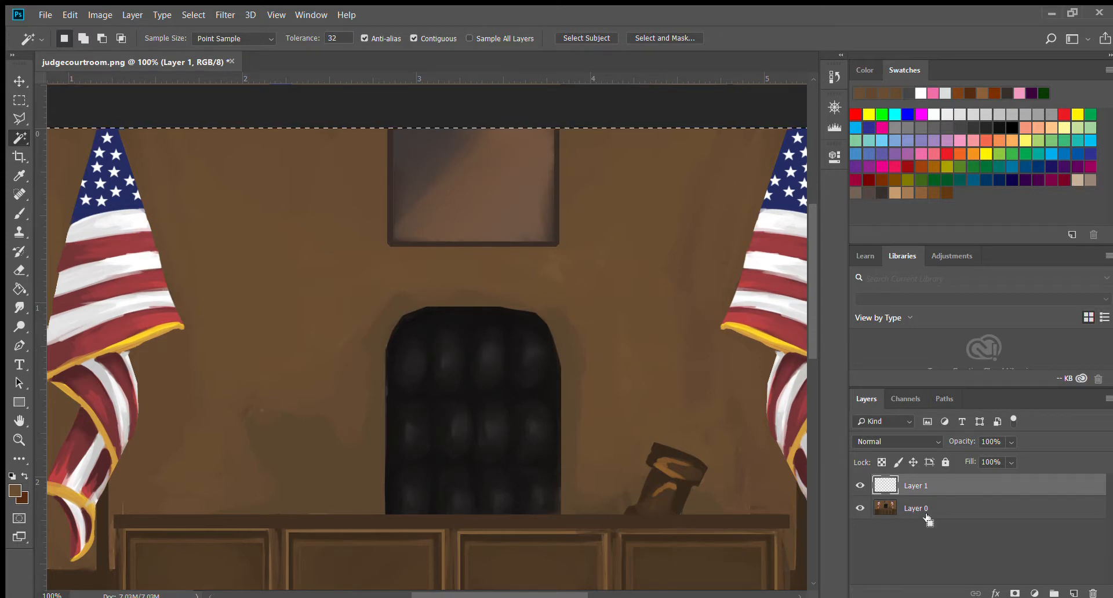
{"action": "key", "text": "ctrl+d"}
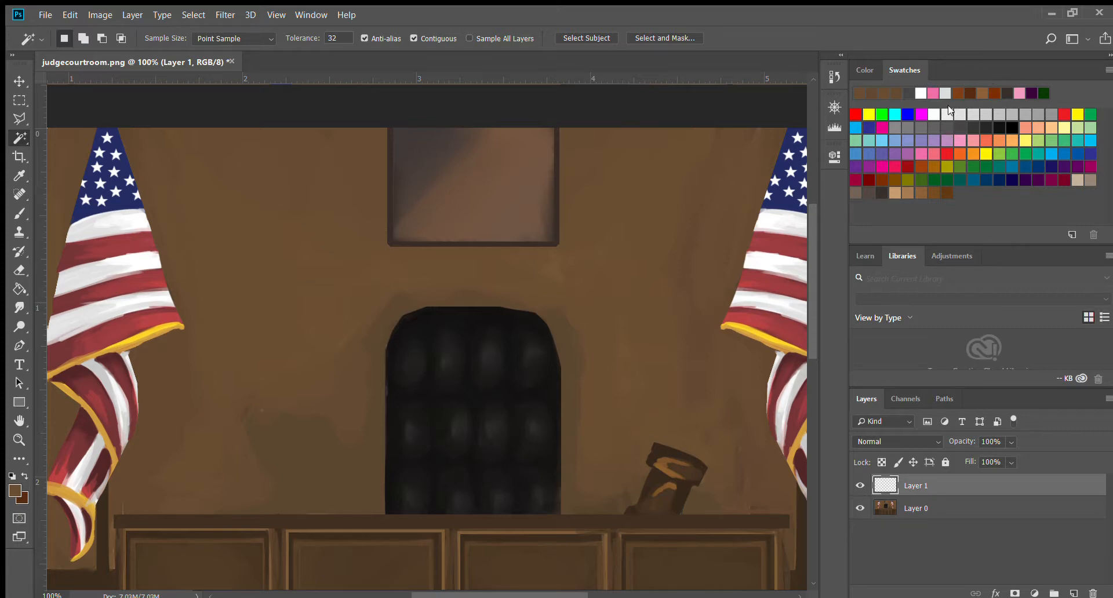
{"action": "key", "text": "Delete"}
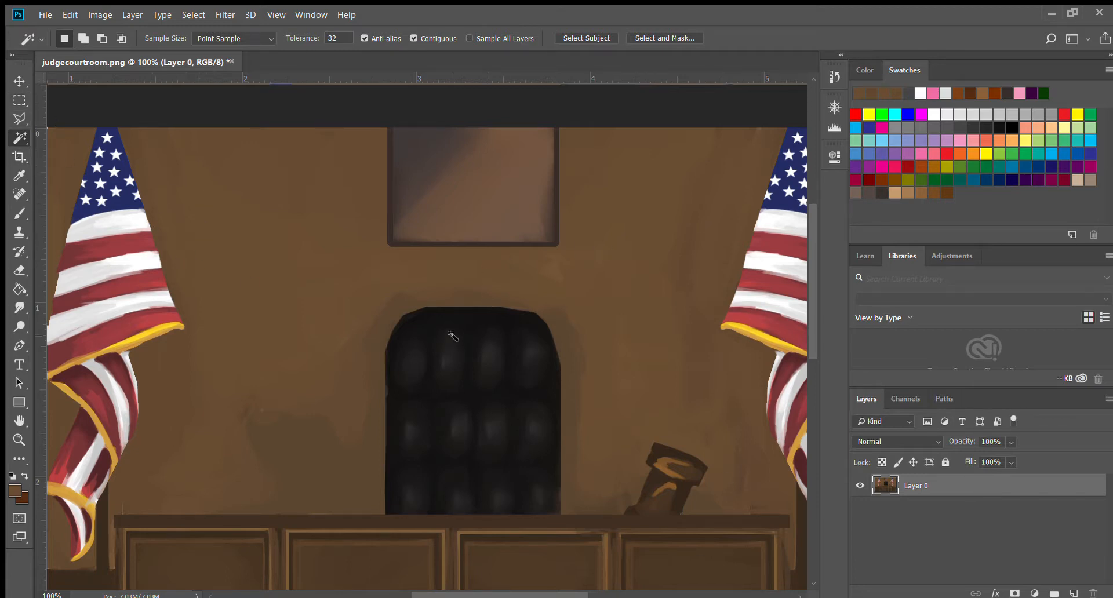
Try Magic Wand selections on the chair and the left flag's stripes, then deselect.
{"action": "left_click", "coordinate": [464, 318]}
{"action": "left_click", "coordinate": [19, 120]}
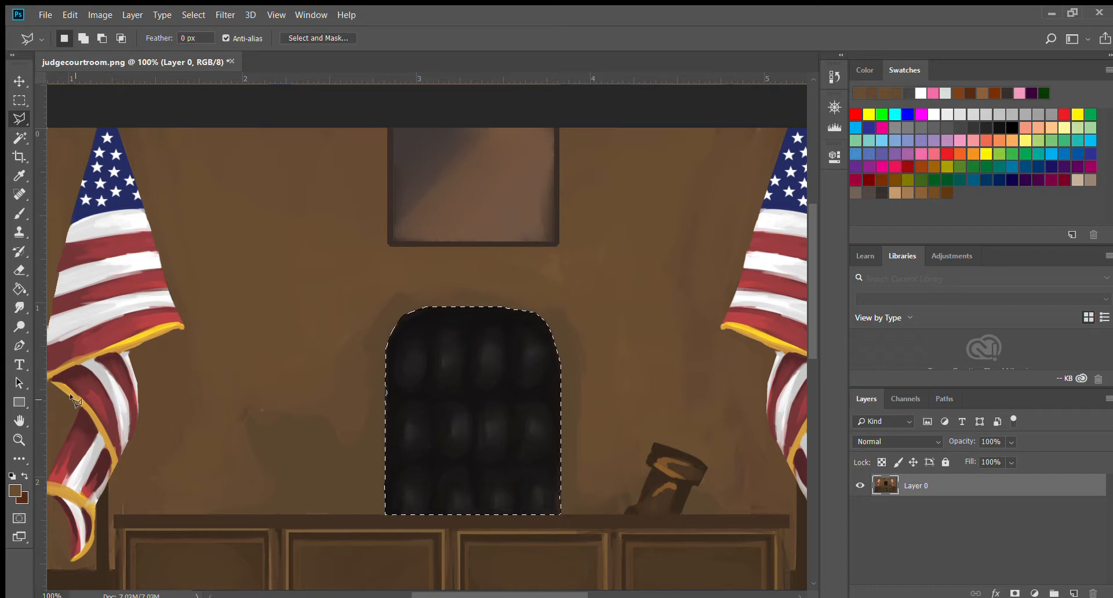
{"action": "left_click_drag", "start_coordinate": [432, 595], "coordinate": [390, 595]}
{"action": "left_click", "coordinate": [11, 137]}
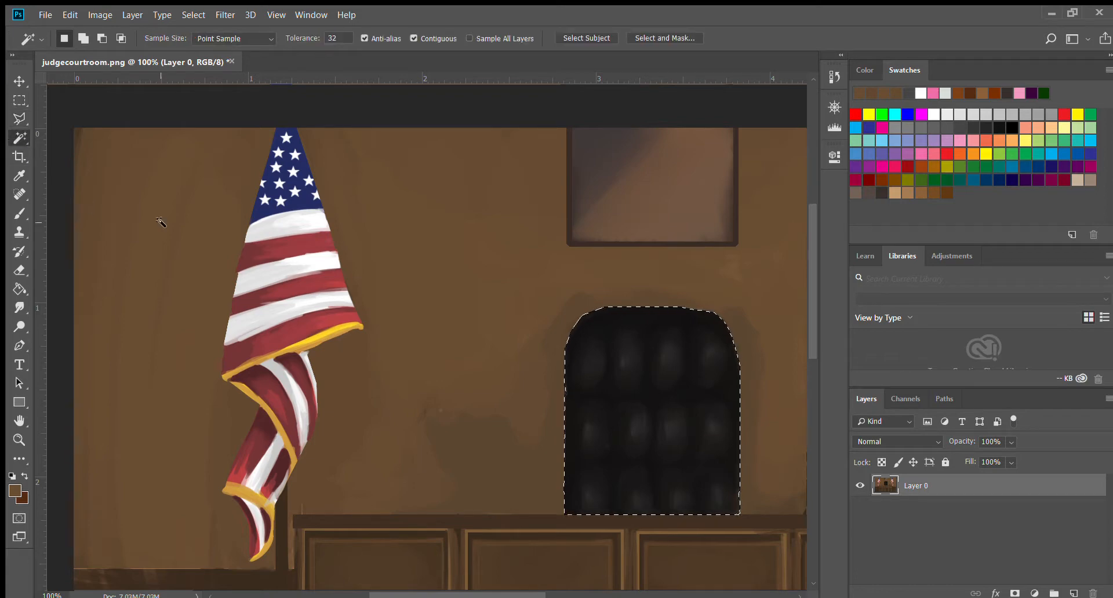
{"action": "key", "text": "ctrl+d"}
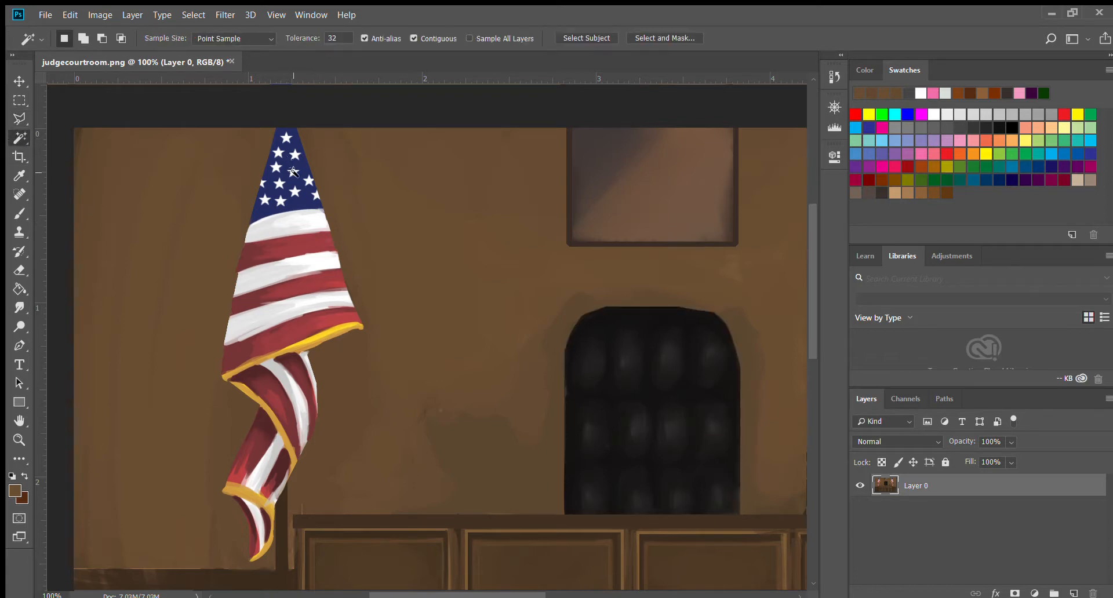
{"action": "left_click", "coordinate": [282, 161]}
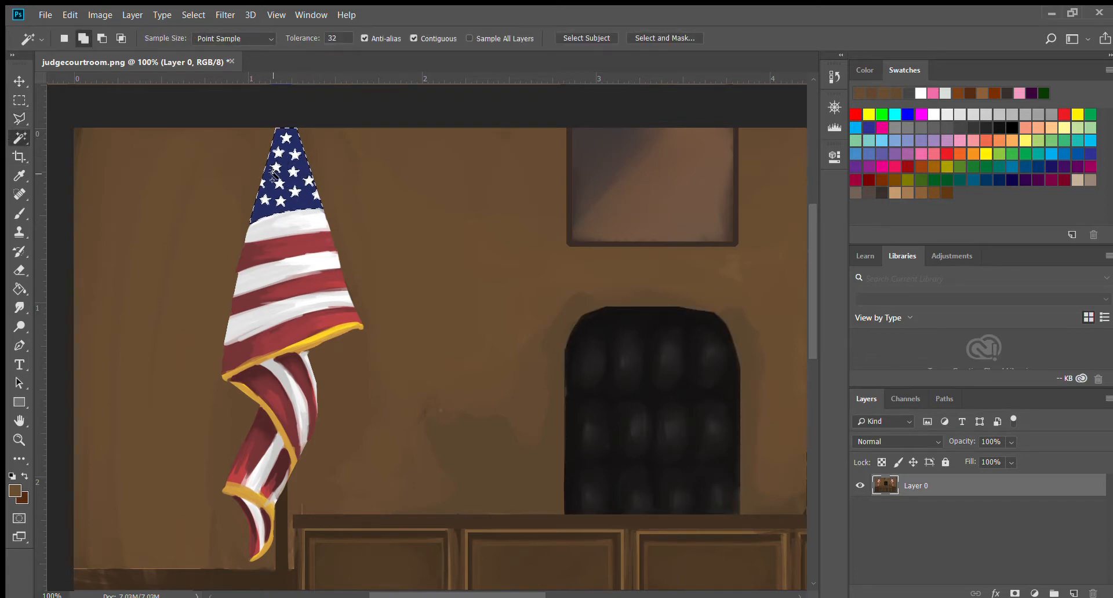
{"action": "left_click", "coordinate": [306, 219], "text": "shift"}
{"action": "left_click", "coordinate": [308, 246], "text": "shift"}
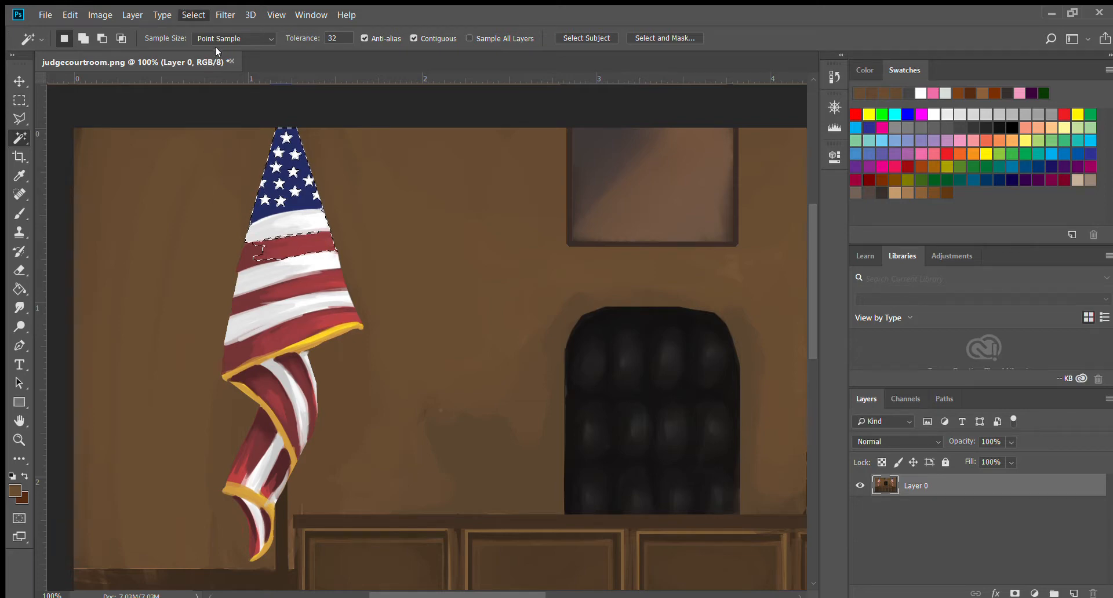
{"action": "key", "text": "ctrl+d"}
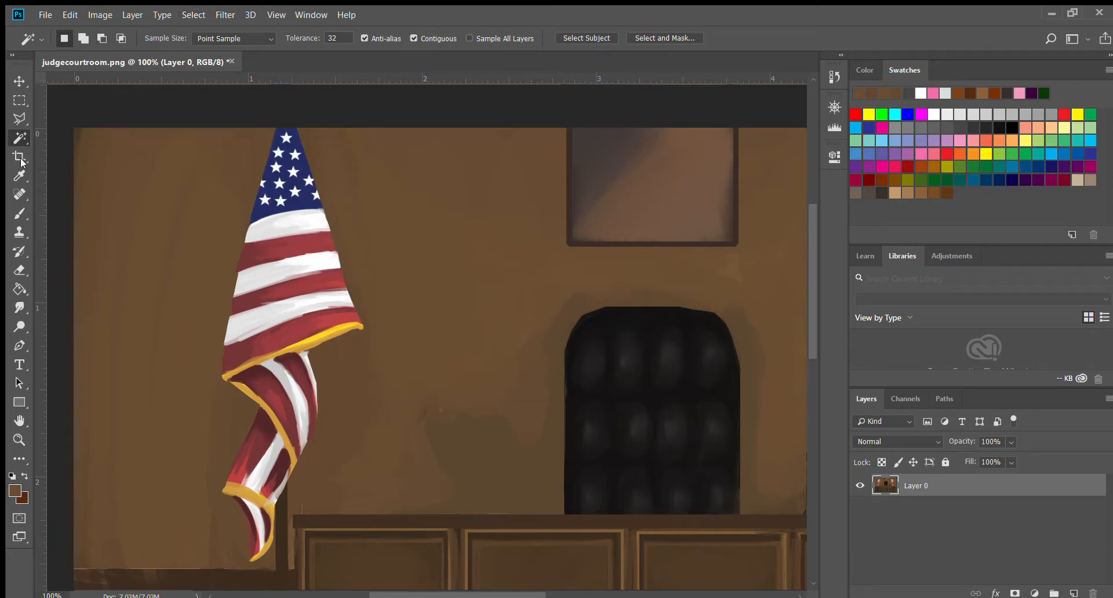
Start a Polygonal Lasso outline around the left flag and cancel it.
{"action": "left_click", "coordinate": [18, 117]}
{"action": "left_click", "coordinate": [286, 115]}
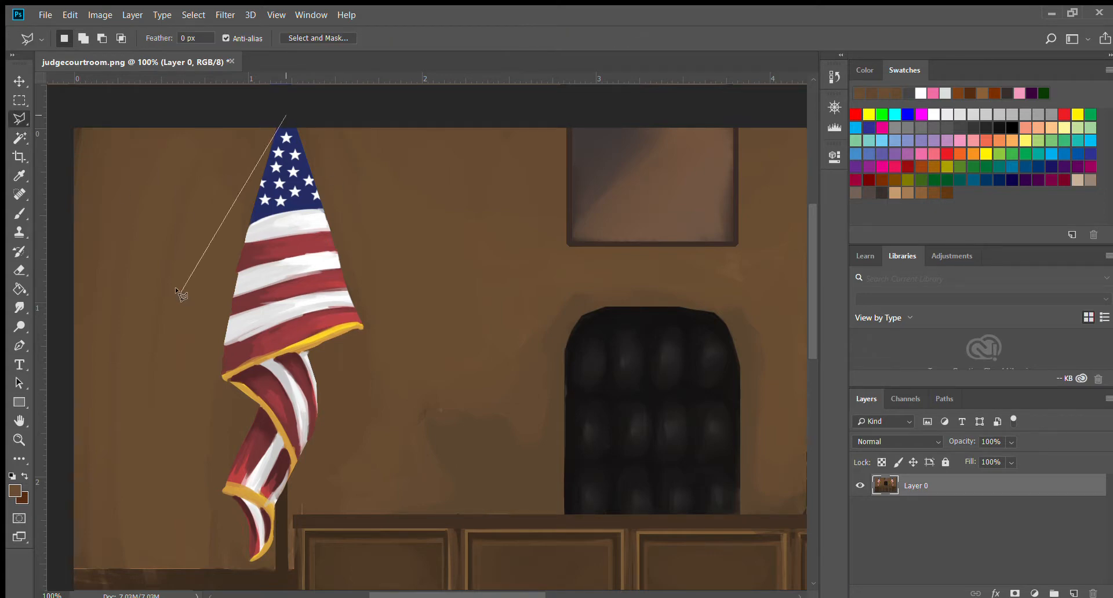
{"action": "left_click", "coordinate": [244, 108]}
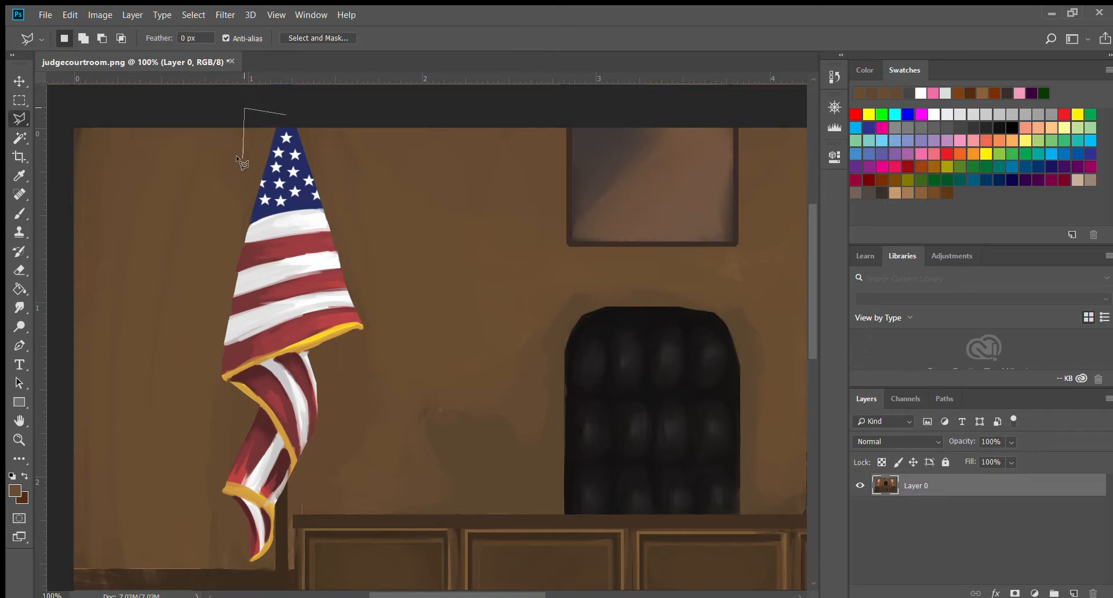
{"action": "left_click", "coordinate": [255, 191]}
{"action": "left_click", "coordinate": [204, 352]}
{"action": "left_click", "coordinate": [232, 413]}
{"action": "key", "text": "Escape"}
Draw a Polygonal Lasso selection along the left flag's edge, then deselect it.
{"action": "left_click", "coordinate": [193, 507]}
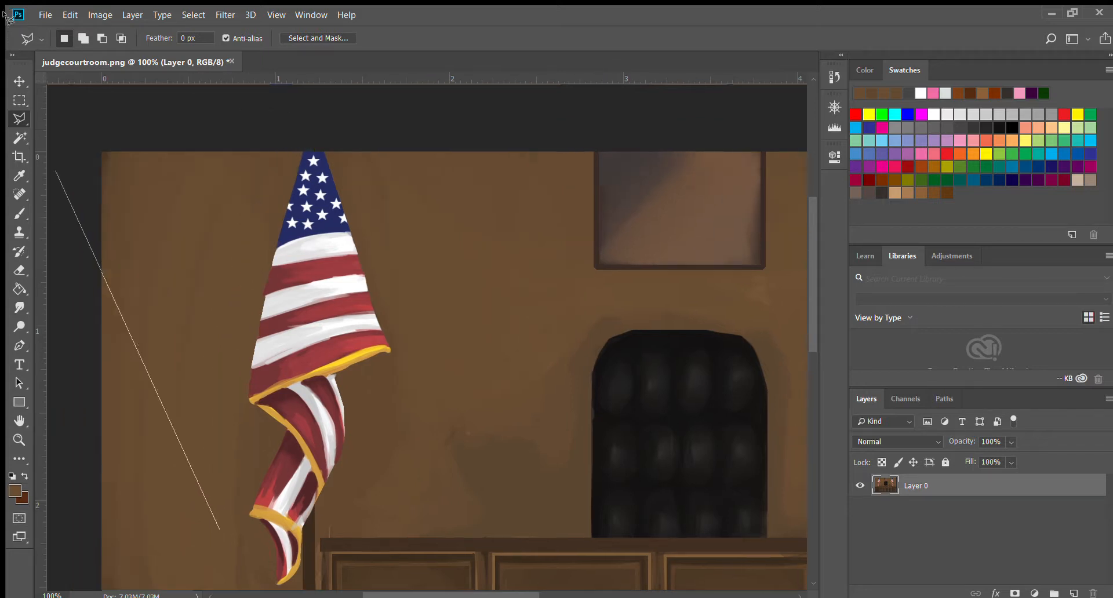
{"action": "key", "text": "Escape"}
{"action": "double_click", "coordinate": [214, 199]}
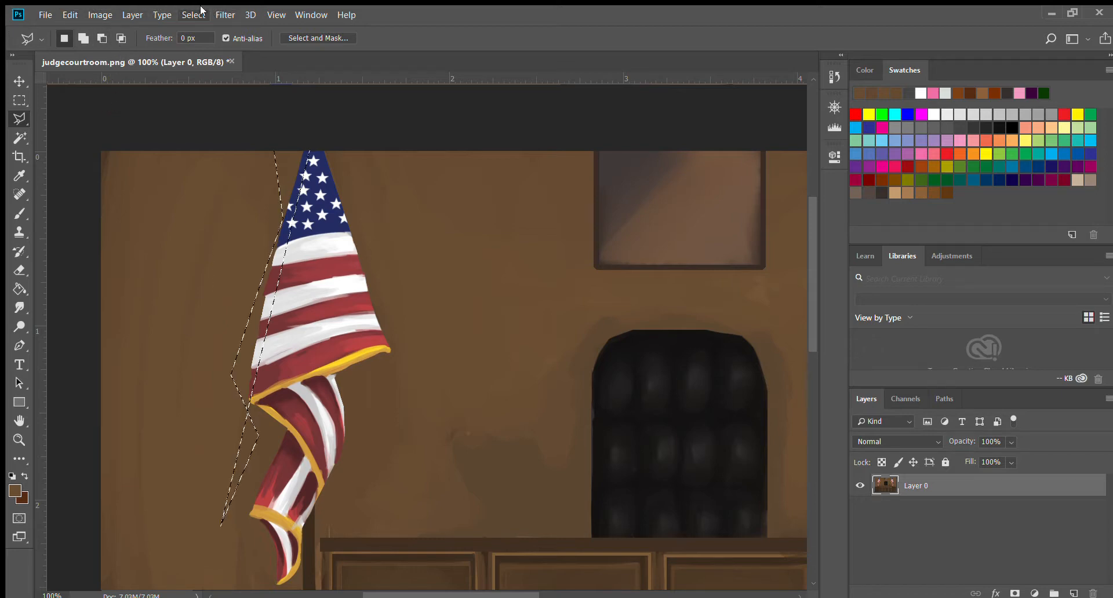
{"action": "key", "text": "ctrl+d"}
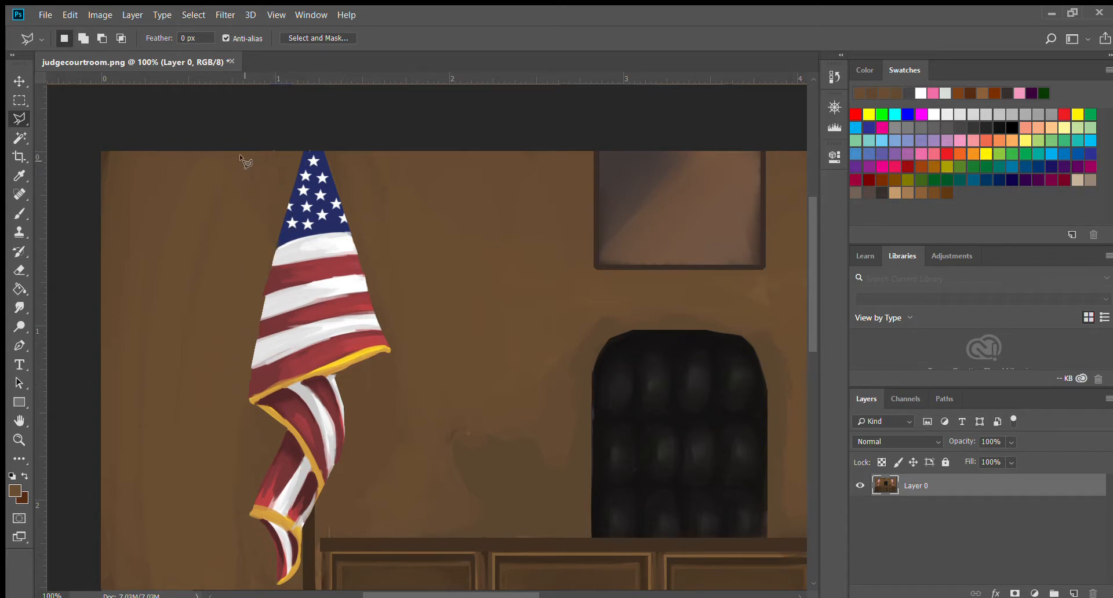
Try a Magnetic Lasso selection along the left flag's edge, then deselect it.
{"action": "scroll", "coordinate": [221, 366], "scroll_direction": "down", "scroll_amount": 1}
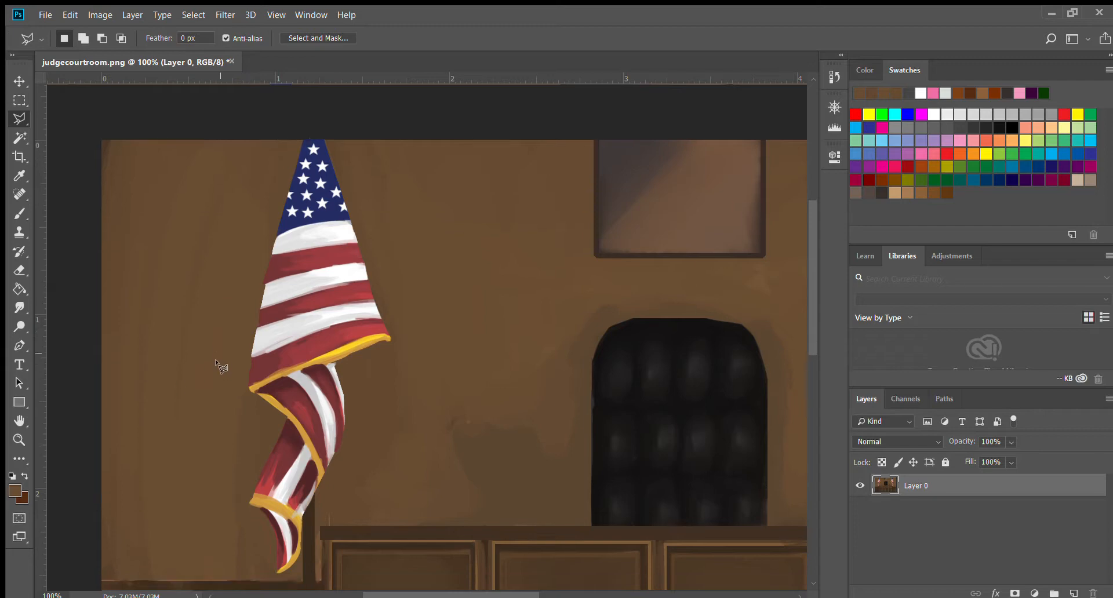
{"action": "scroll", "coordinate": [221, 366], "scroll_direction": "down", "scroll_amount": 4}
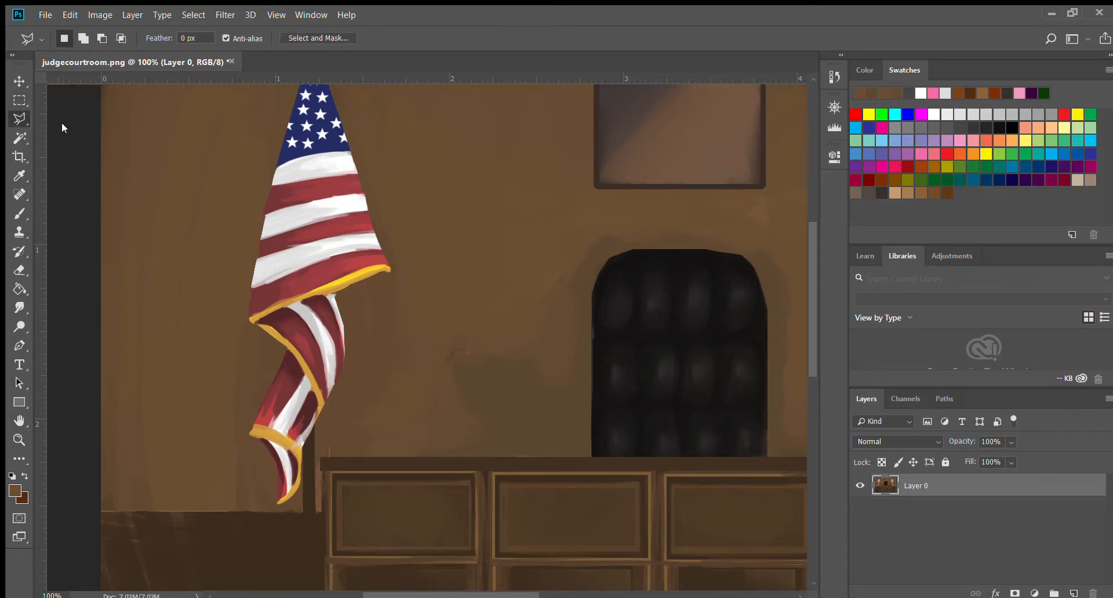
{"action": "key", "text": "shift+l"}
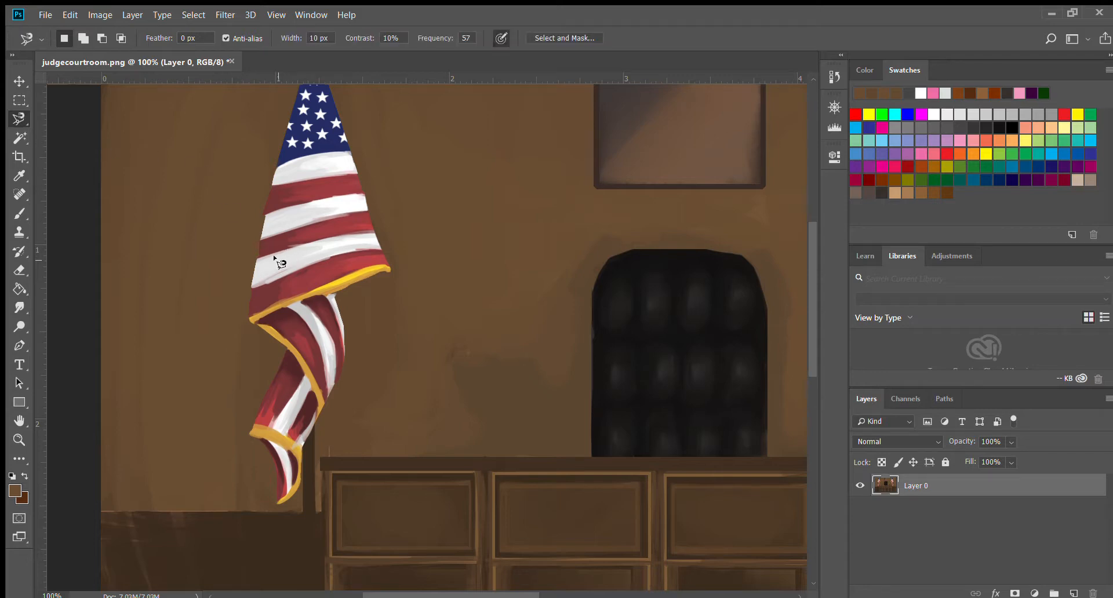
{"action": "scroll", "coordinate": [285, 232], "scroll_direction": "up", "scroll_amount": 2}
{"action": "scroll", "coordinate": [289, 203], "scroll_direction": "up", "scroll_amount": 2}
{"action": "left_click", "coordinate": [306, 116]}
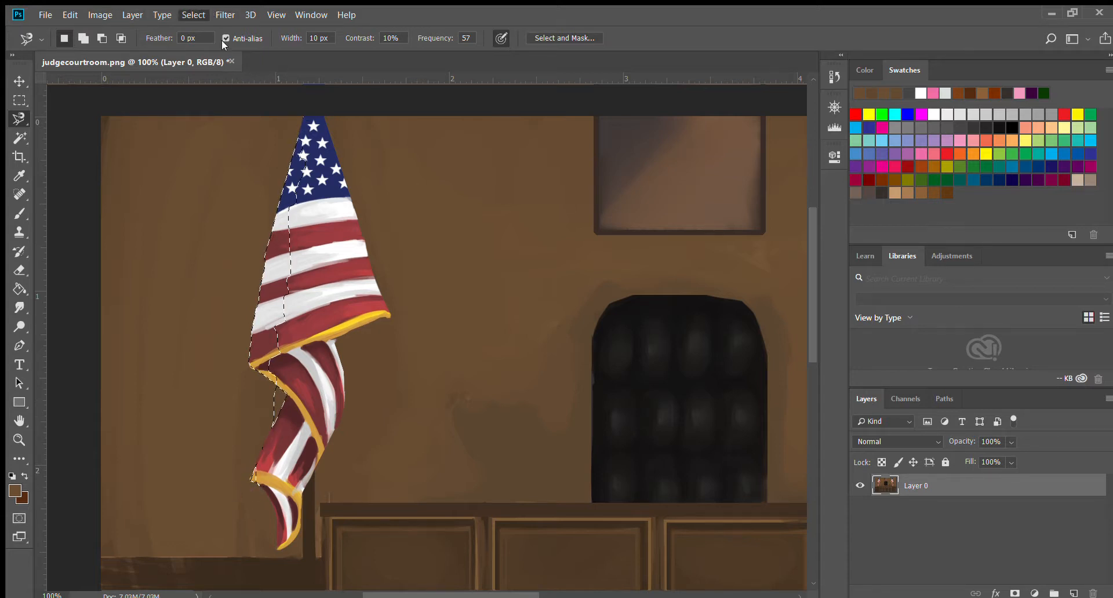
{"action": "key", "text": "ctrl+d"}
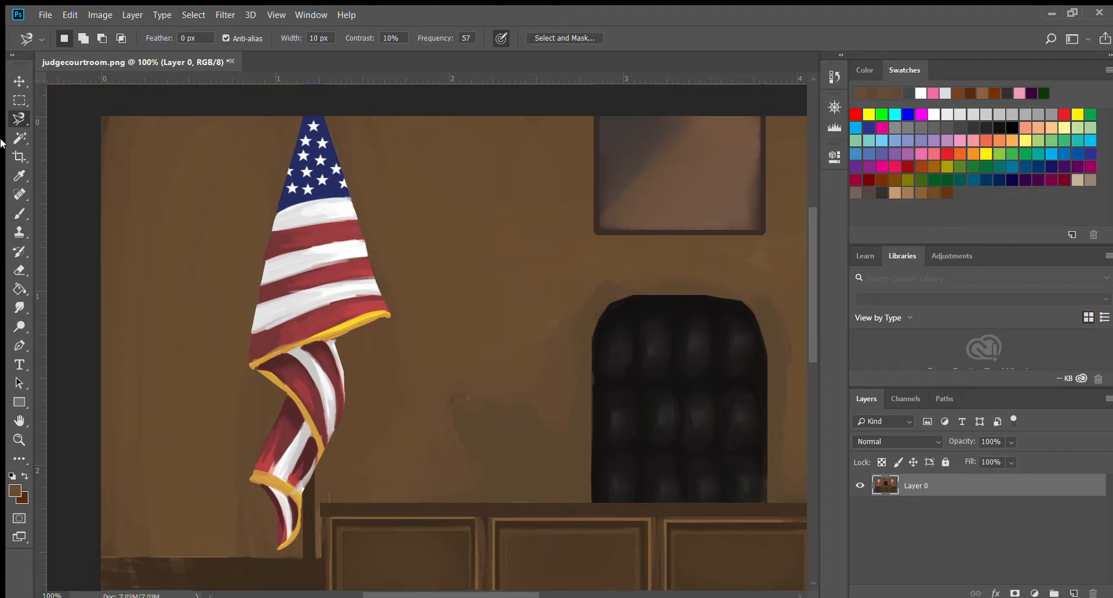
Select the black chair behind the bench with the Magic Wand and switch to the Brush tool.
{"action": "left_click", "coordinate": [19, 137]}
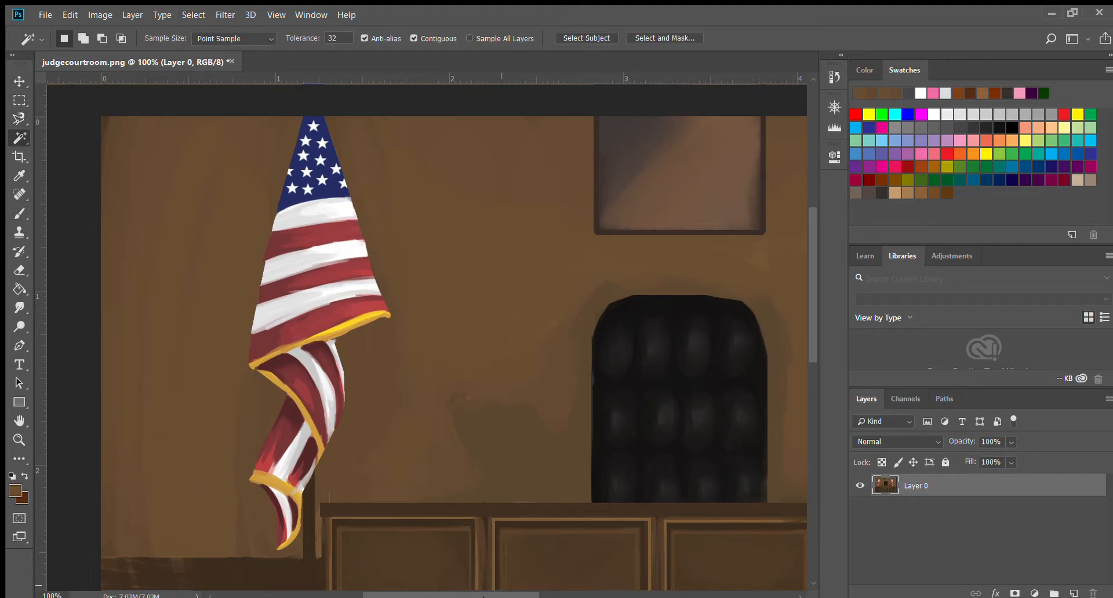
{"action": "left_click_drag", "start_coordinate": [495, 590], "coordinate": [564, 587]}
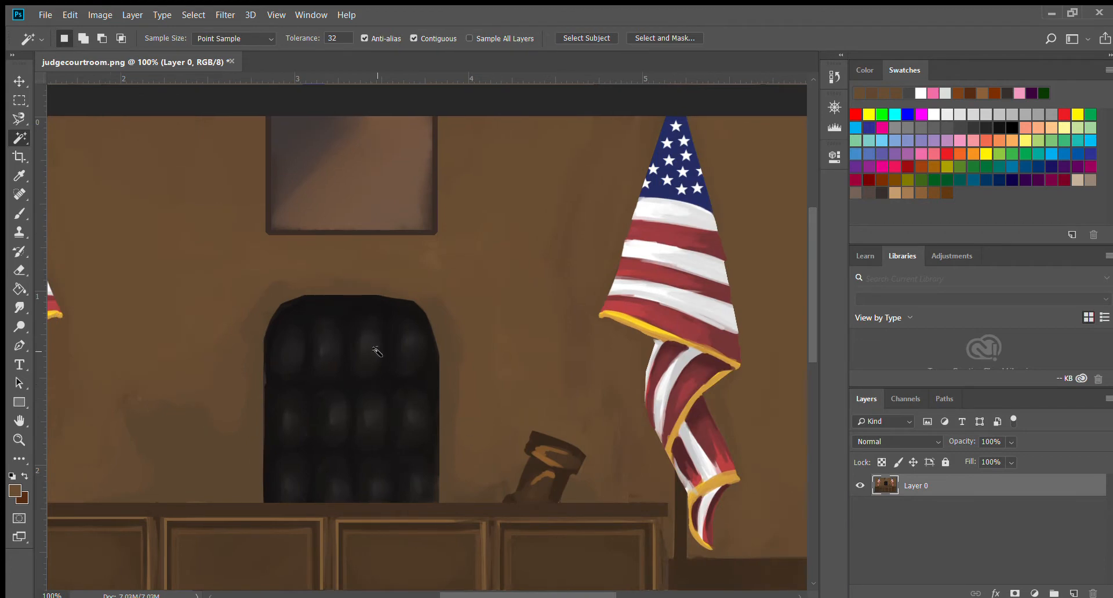
{"action": "left_click", "coordinate": [348, 307]}
{"action": "left_click", "coordinate": [19, 214]}
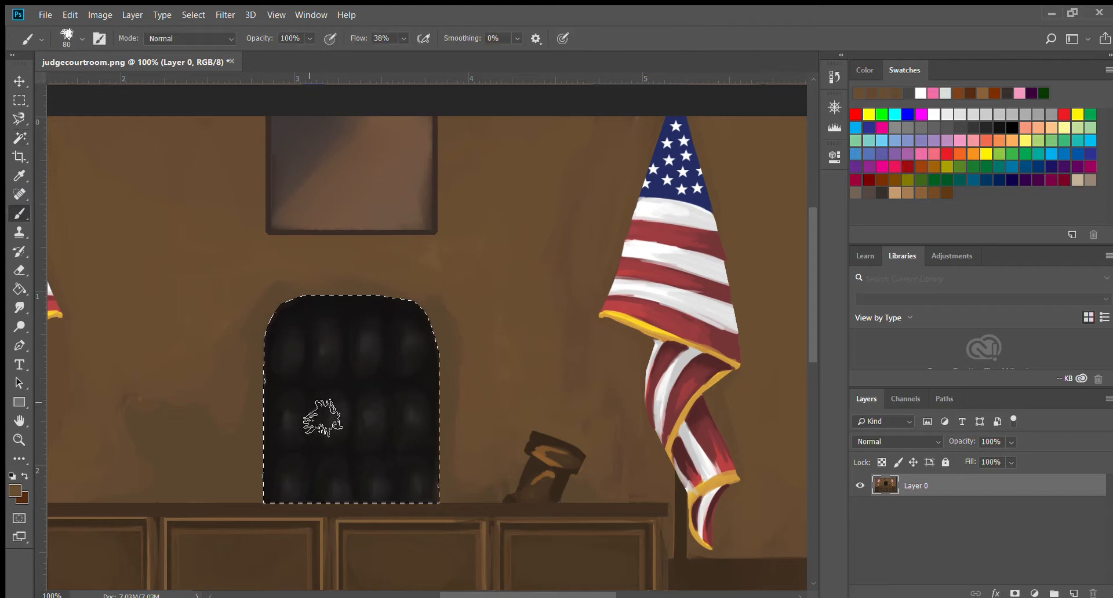
Sample colours from the wall and the right flag's stripes and canton with the Eyedropper, previewing them over the chair.
{"action": "key", "text": "i"}
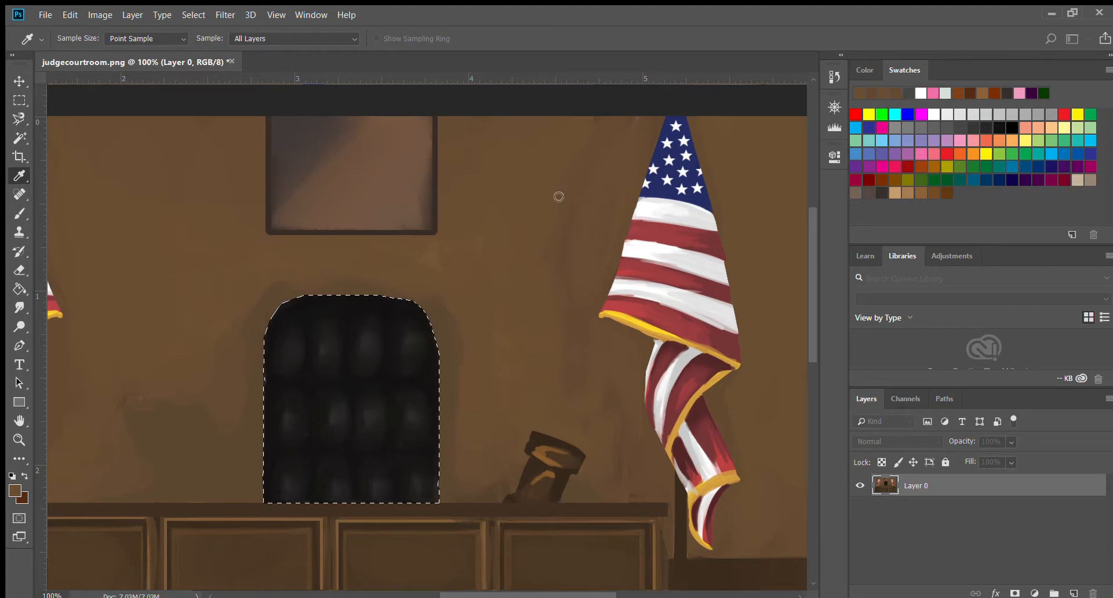
{"action": "left_click", "coordinate": [748, 172]}
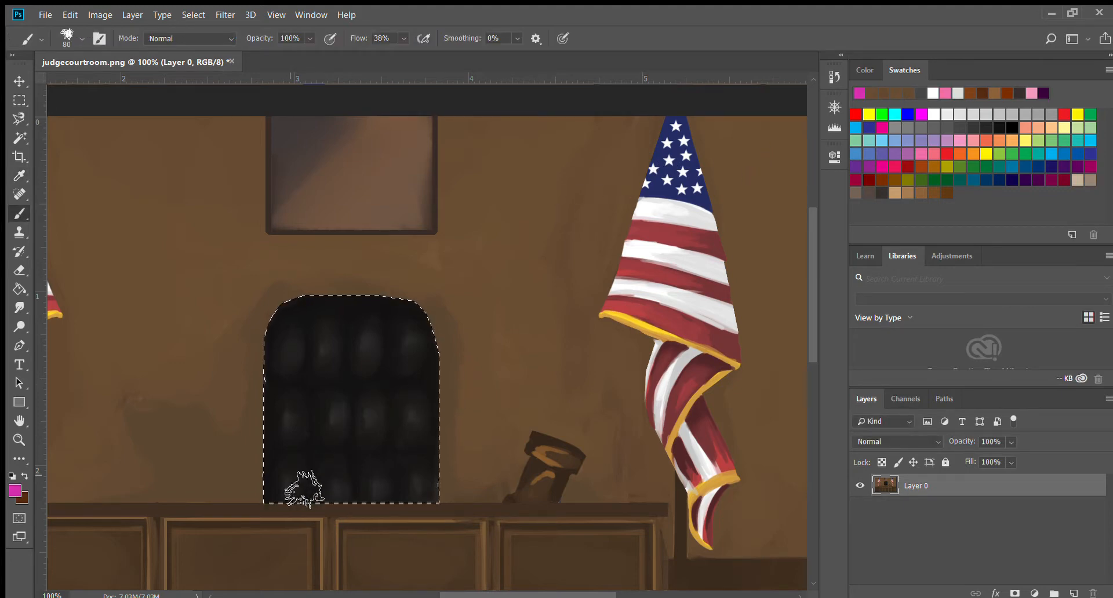
{"action": "mouse_move", "coordinate": [302, 488]}
{"action": "left_mouse_down"}
{"action": "mouse_move", "coordinate": [339, 388]}
{"action": "mouse_move", "coordinate": [406, 307]}
{"action": "left_mouse_up"}
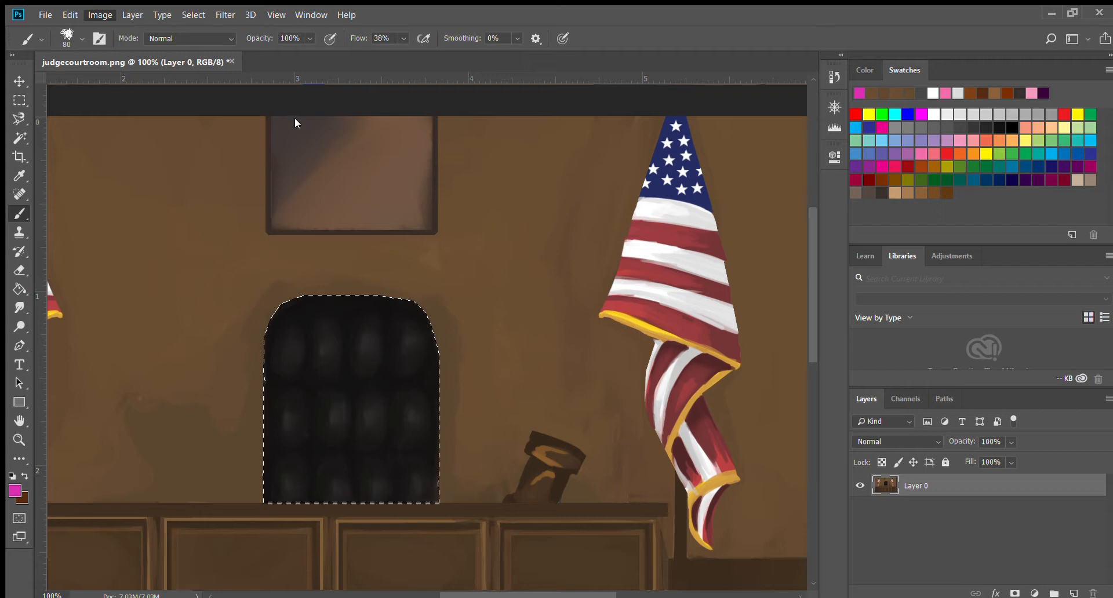
{"action": "key", "text": "i"}
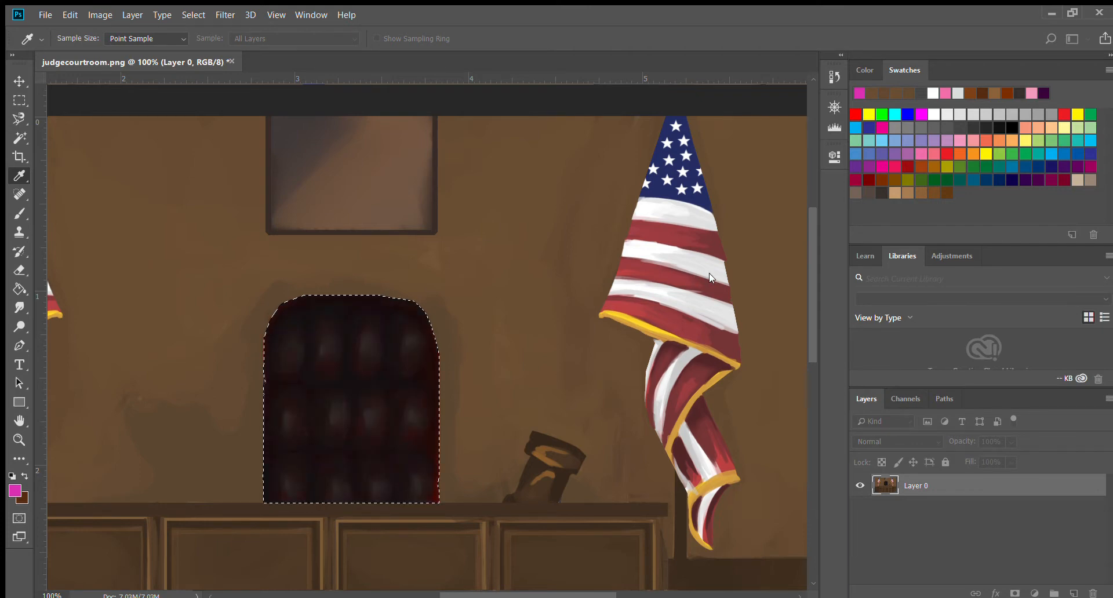
{"action": "mouse_move", "coordinate": [640, 323]}
{"action": "left_mouse_down"}
{"action": "mouse_move", "coordinate": [662, 304]}
{"action": "mouse_move", "coordinate": [651, 305]}
{"action": "left_mouse_up"}
{"action": "key", "text": "b"}
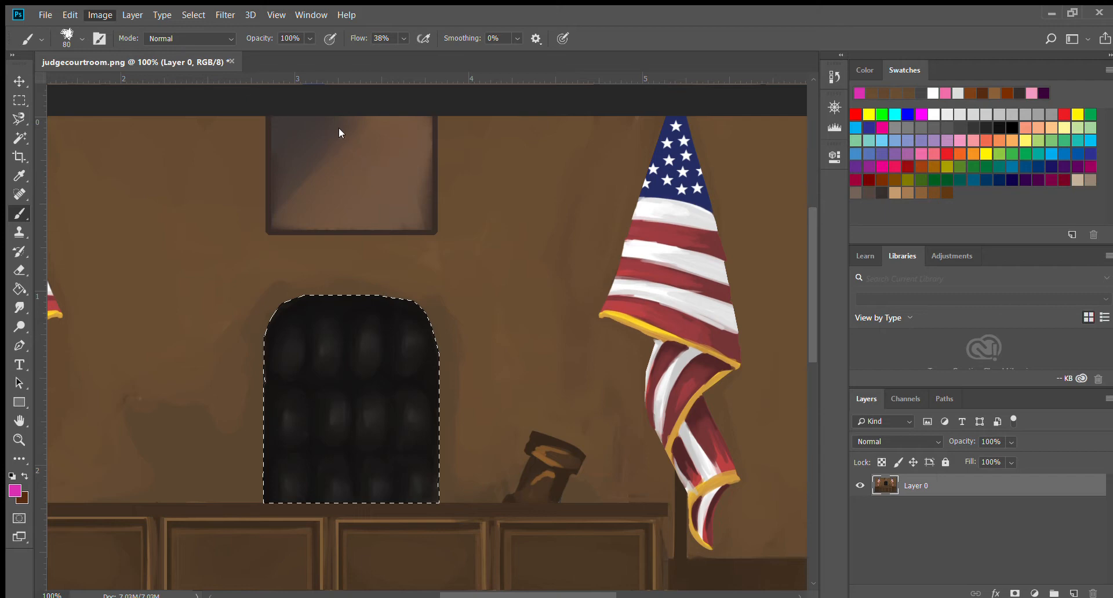
{"action": "key", "text": "i"}
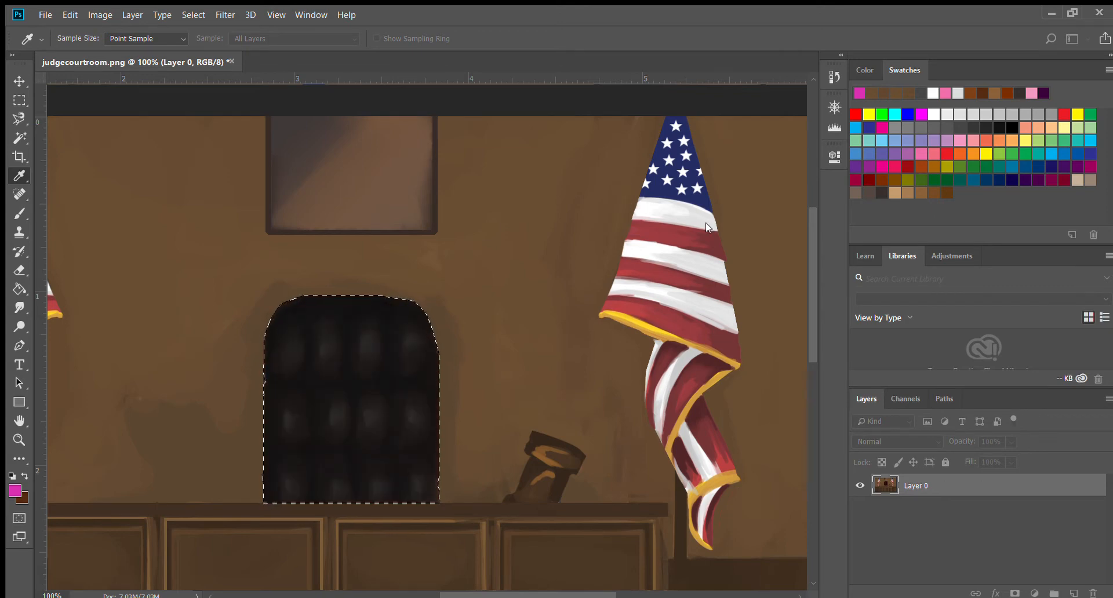
{"action": "left_click", "coordinate": [682, 215]}
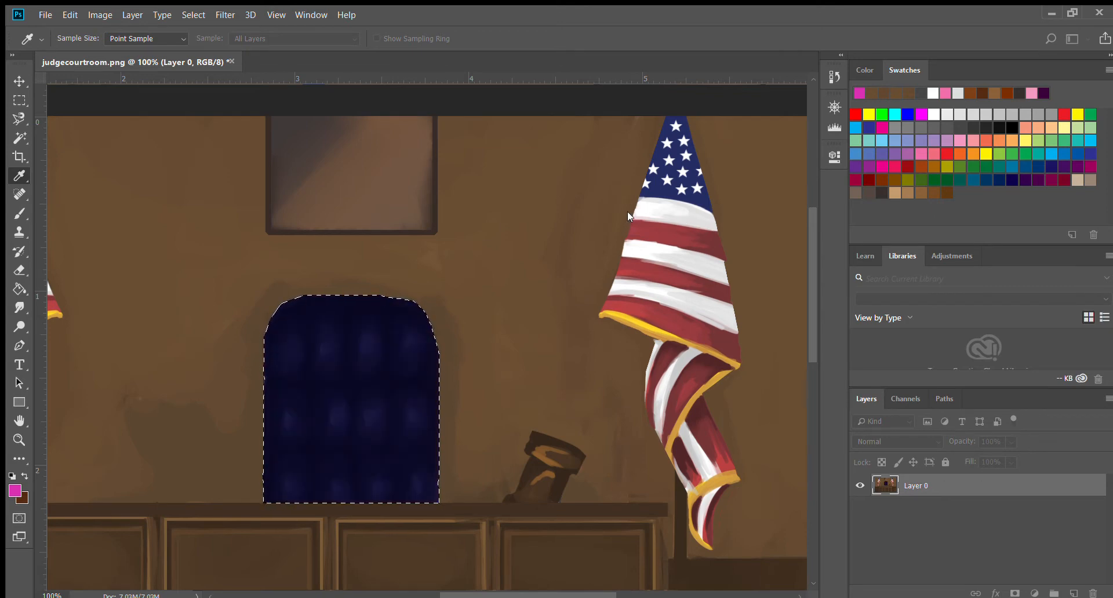
{"action": "left_click_drag", "start_coordinate": [627, 212], "coordinate": [540, 214]}
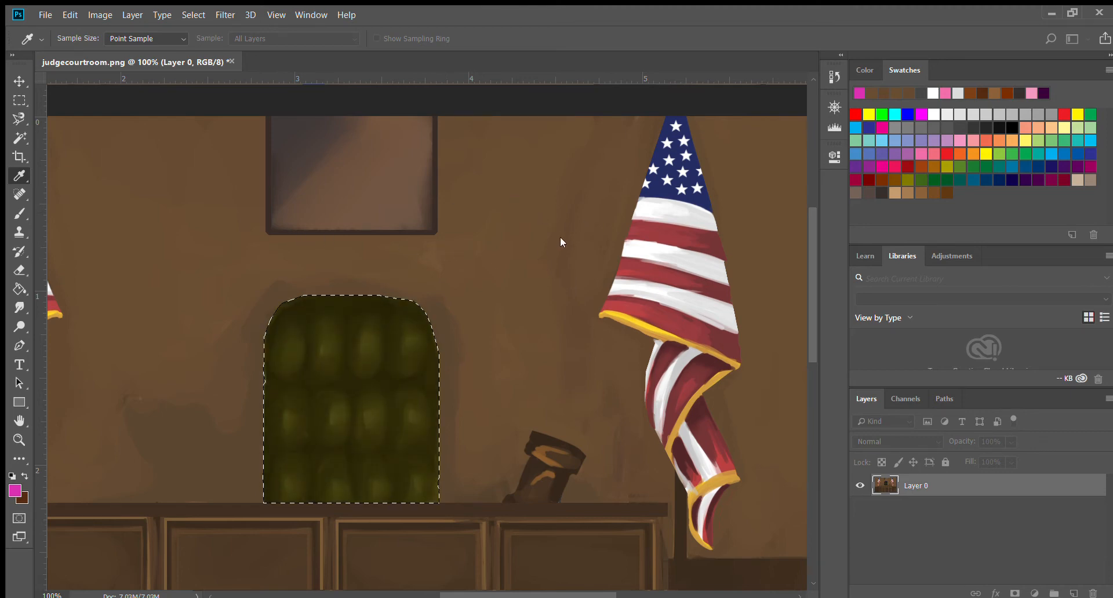
{"action": "left_click_drag", "start_coordinate": [671, 171], "coordinate": [663, 182]}
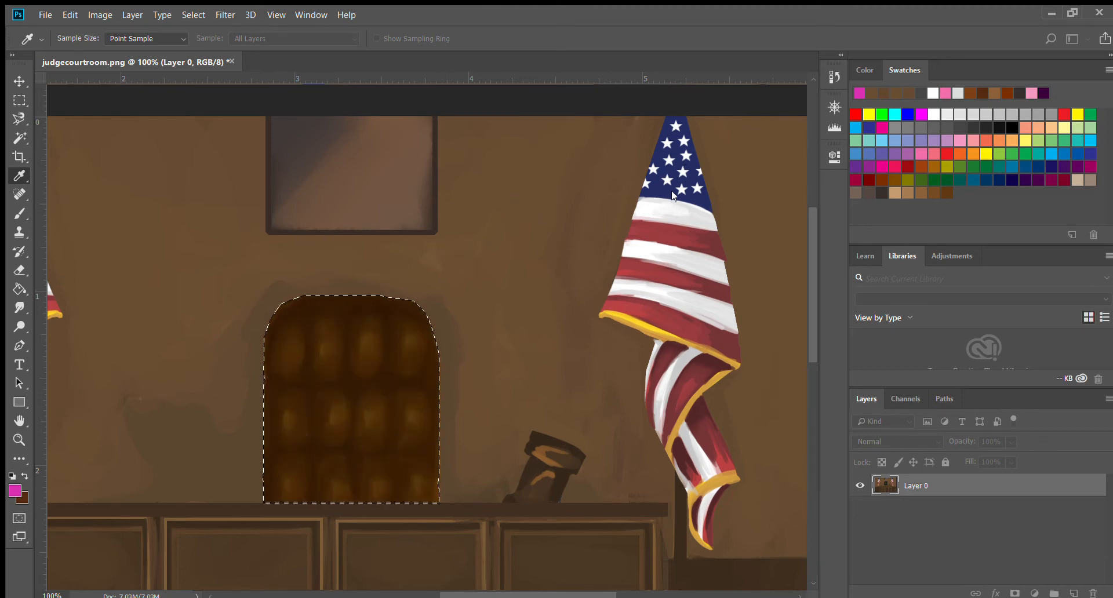
{"action": "left_click", "coordinate": [795, 178]}
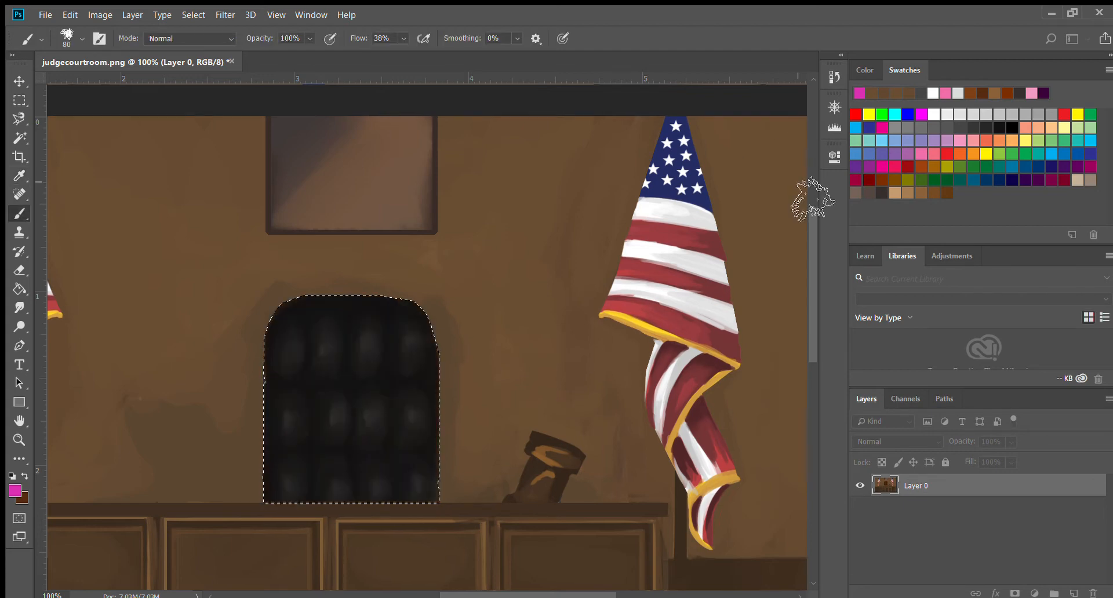
Switch to the Move tool and clear the chair selection.
{"action": "left_click", "coordinate": [20, 84]}
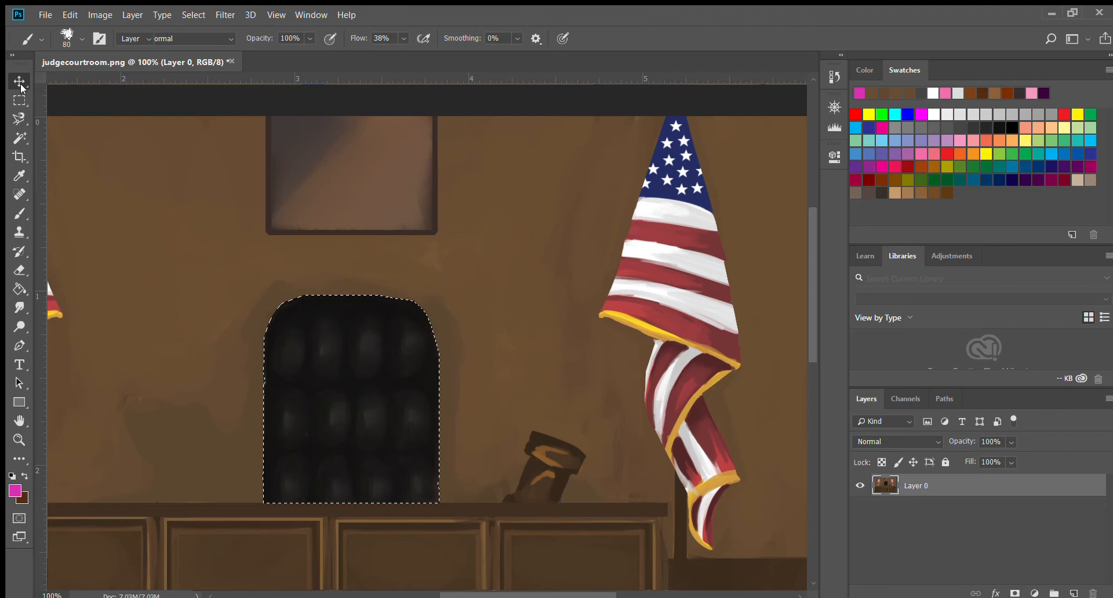
{"action": "left_click", "coordinate": [79, 98]}
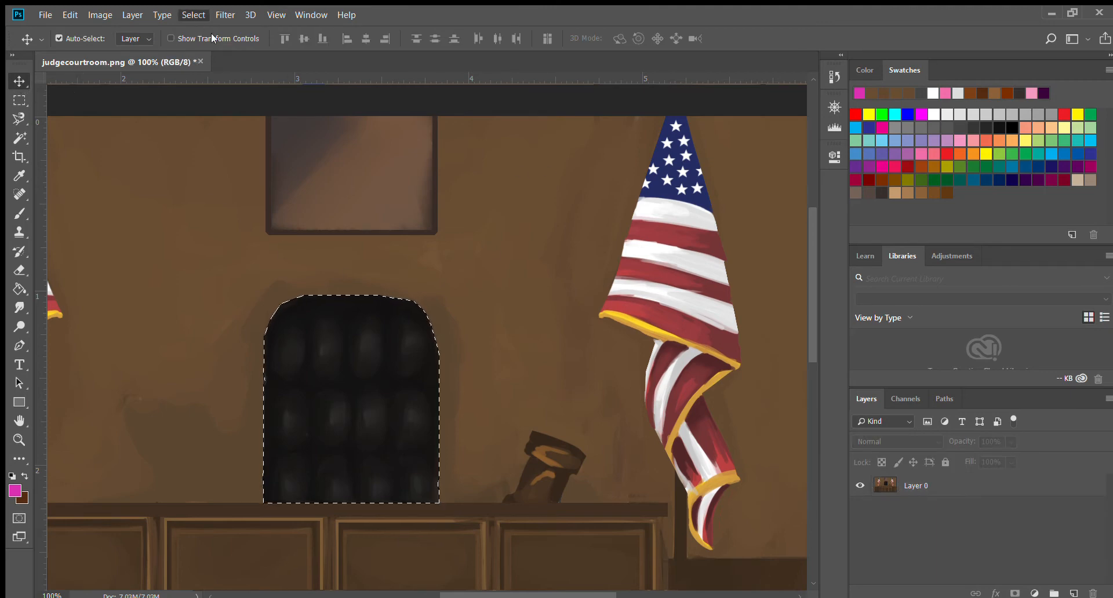
{"action": "key", "text": "ctrl+d"}
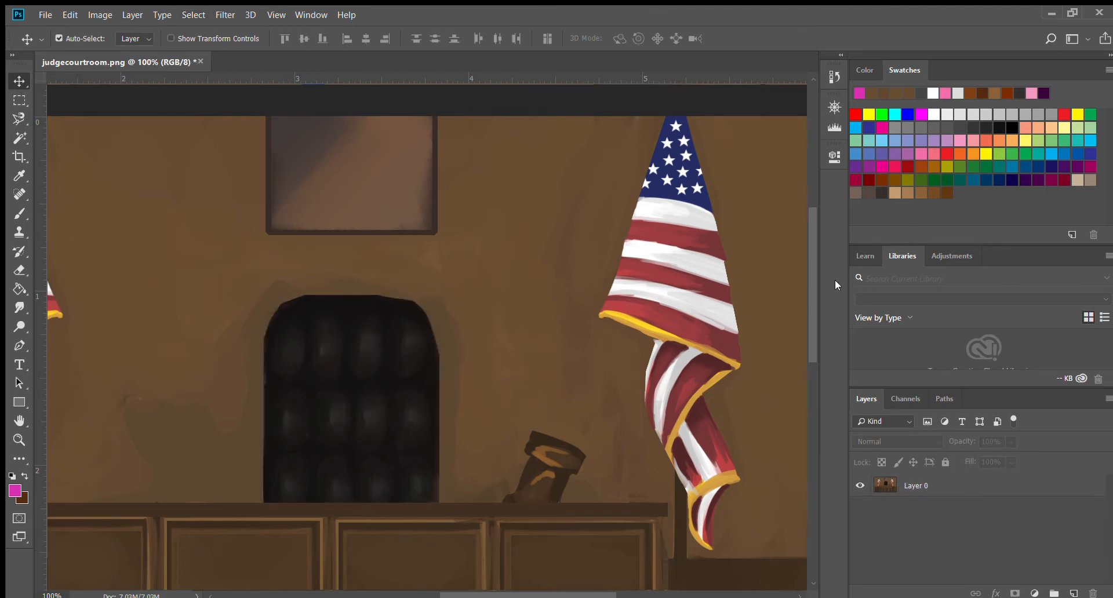
{"action": "scroll", "coordinate": [806, 325], "scroll_direction": "down", "scroll_amount": 10}
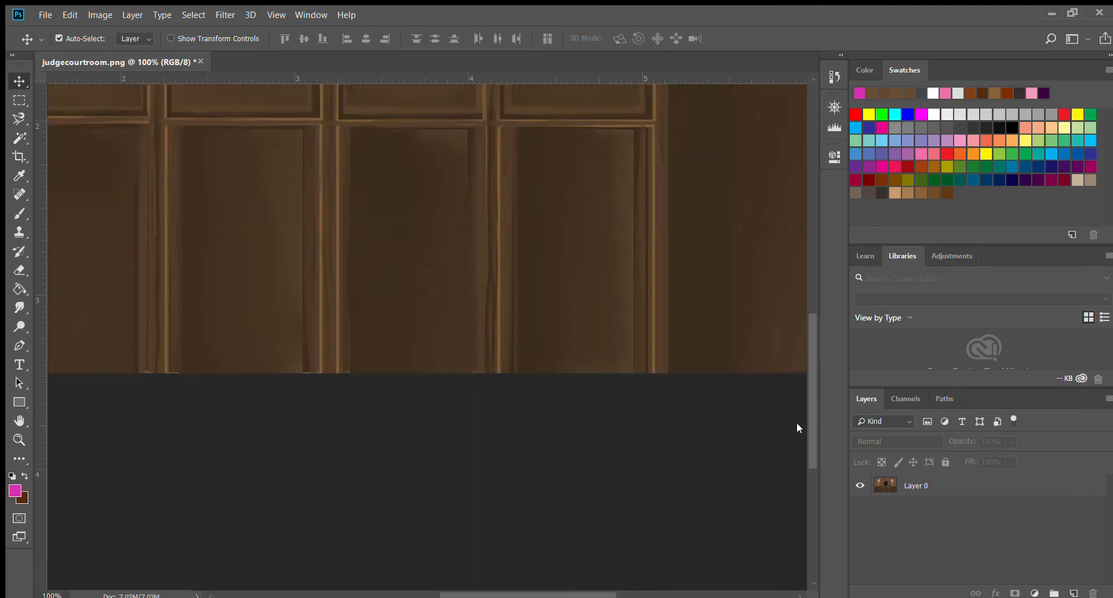
{"action": "scroll", "coordinate": [796, 422], "scroll_direction": "up", "scroll_amount": 15}
{"action": "scroll", "coordinate": [782, 264], "scroll_direction": "down", "scroll_amount": 4}
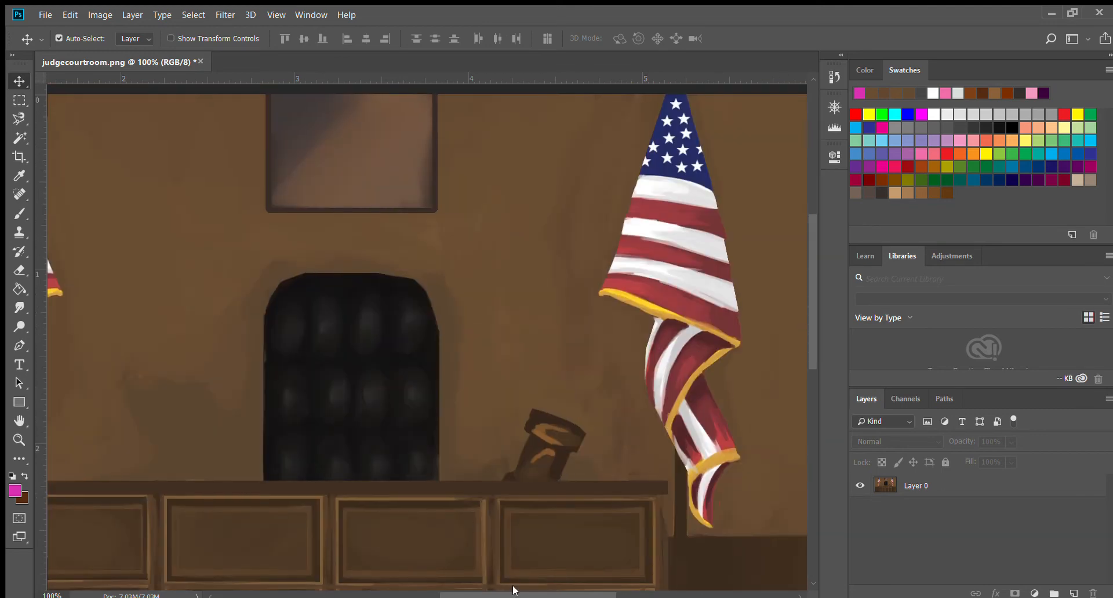
{"action": "left_click_drag", "start_coordinate": [587, 596], "coordinate": [592, 486]}
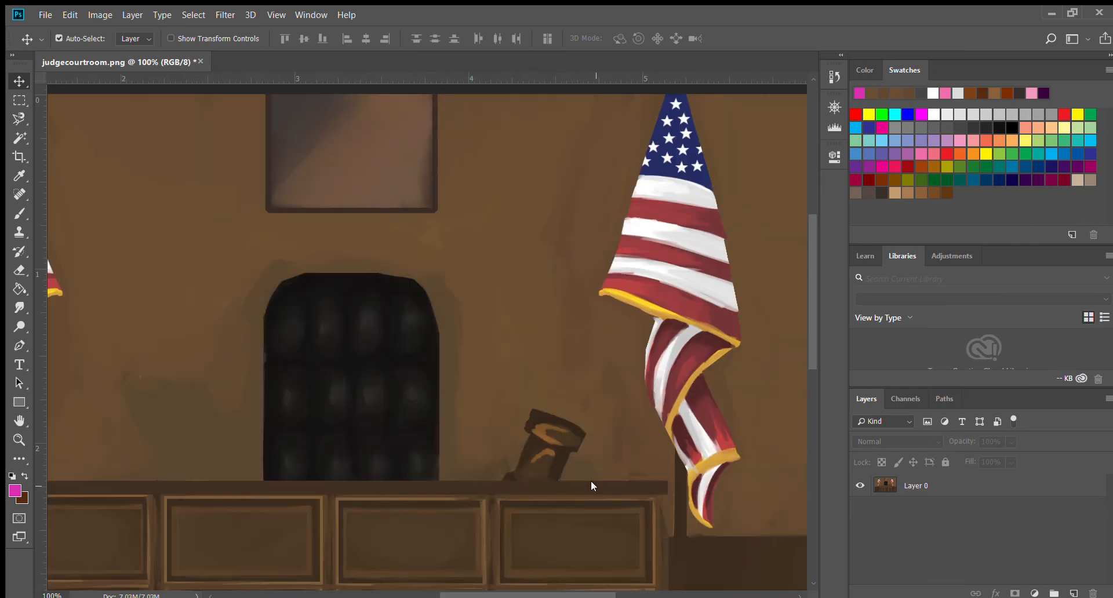
{"action": "left_click_drag", "start_coordinate": [404, 493], "coordinate": [669, 474]}
{"action": "left_click_drag", "start_coordinate": [408, 510], "coordinate": [582, 571]}
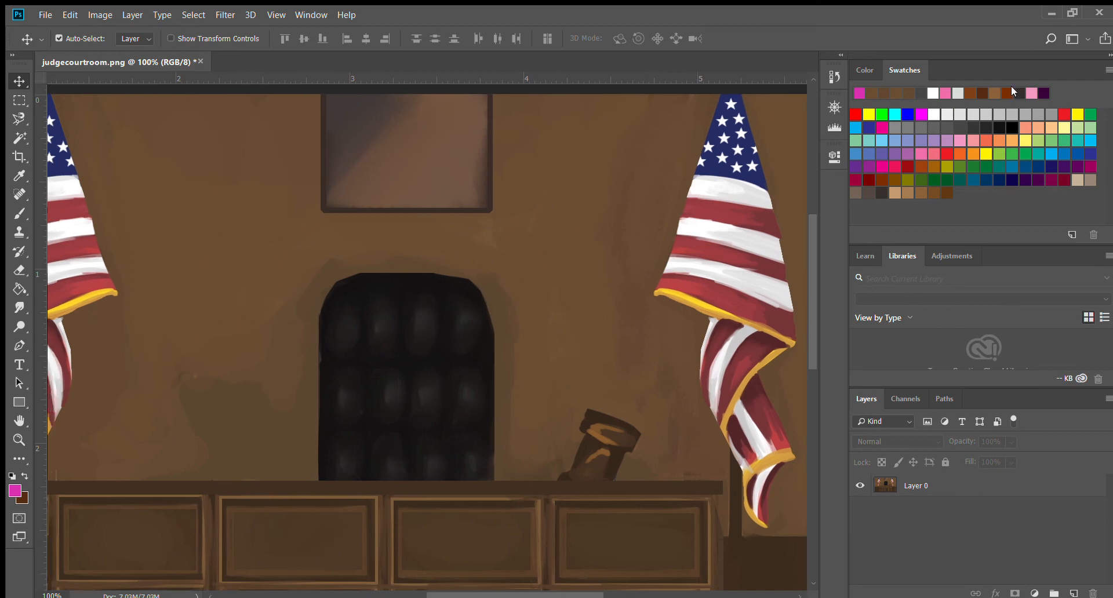